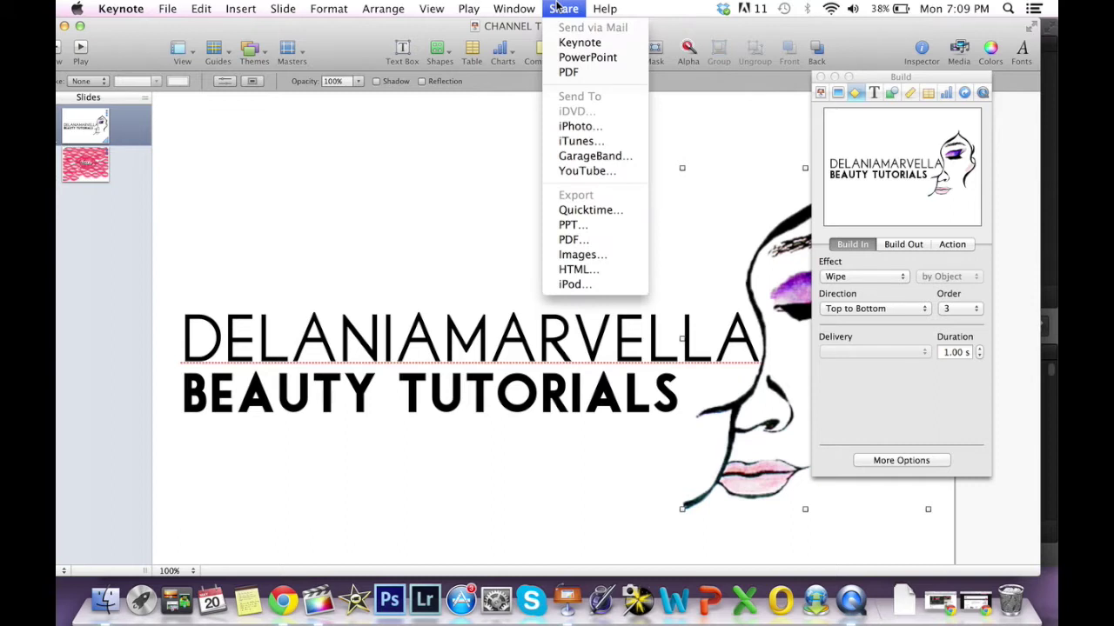
Export the slideshow as a QuickTime movie with Fixed Timing playback, and preview the CHANNEL TITLE movie from the Desktop
left_click(599, 214)
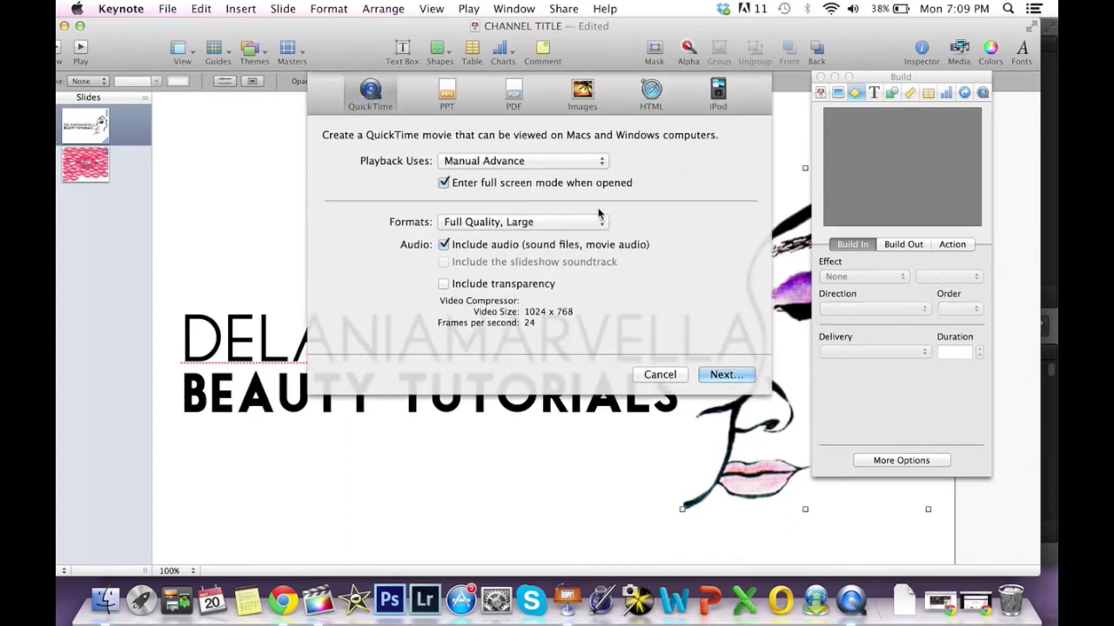
left_click(563, 162)
left_click(551, 206)
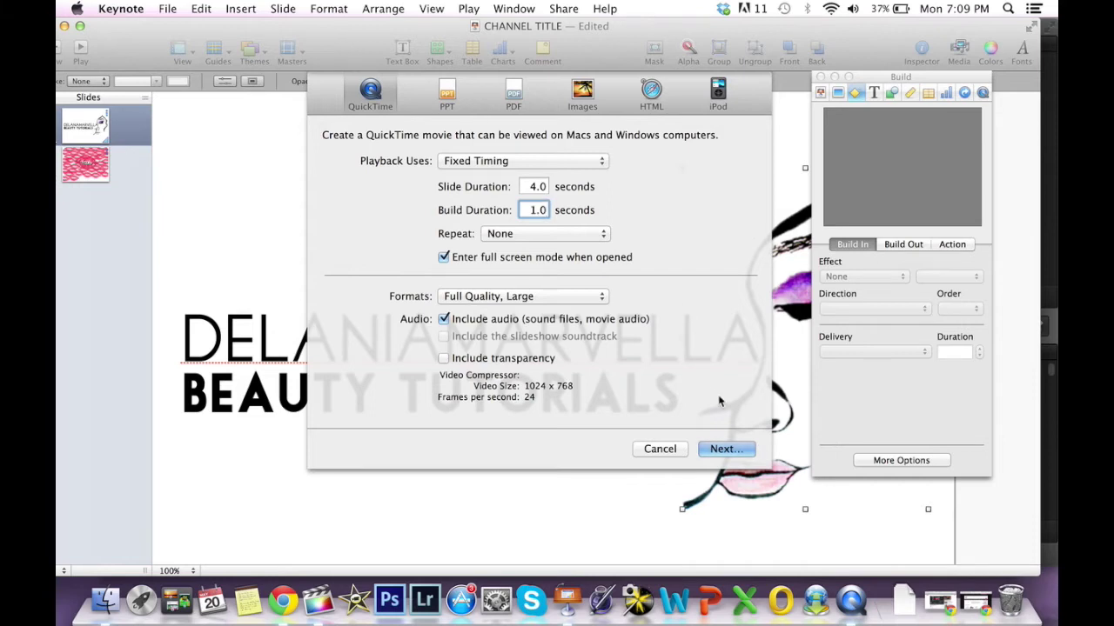
left_click(723, 449)
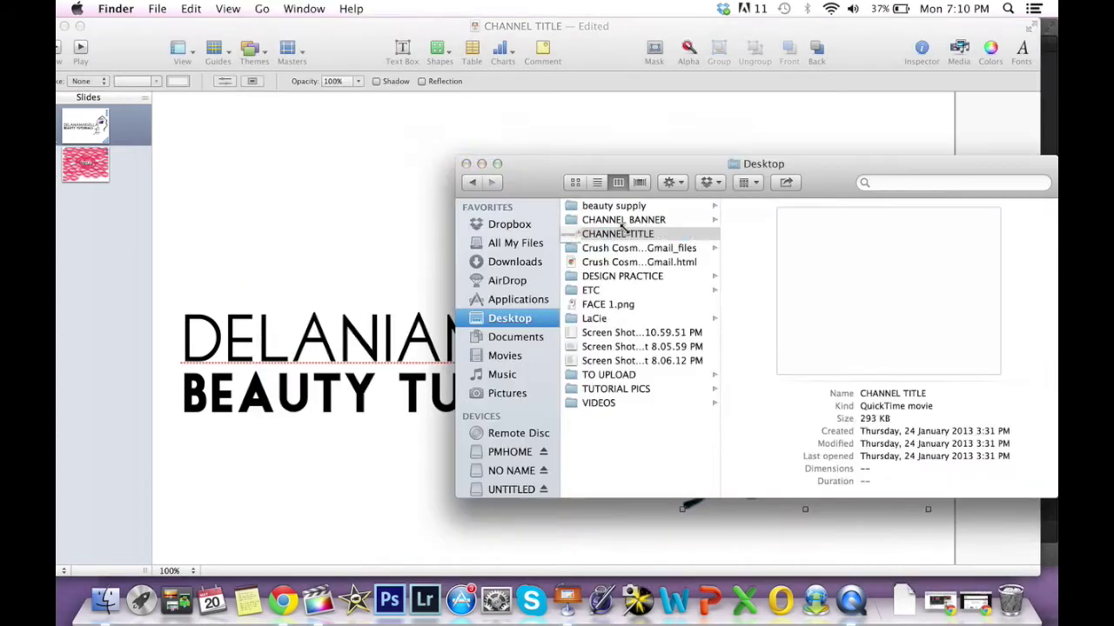
key("space")
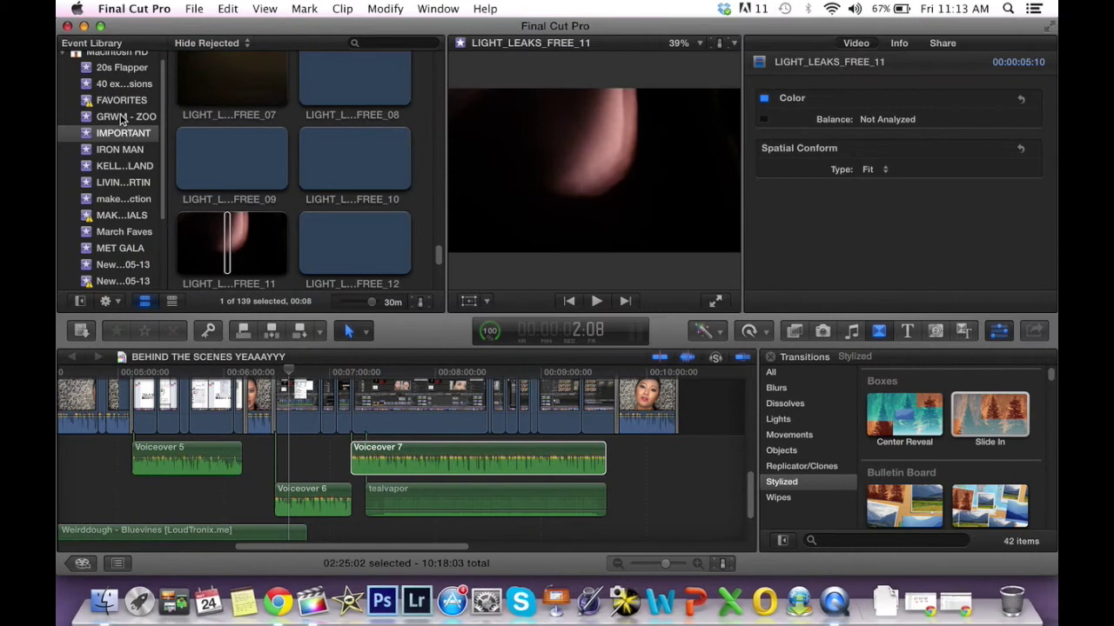
In Final Cut Pro, look over the project timeline and find the CHANNEL TITLE clip in the IMPORTANT event
scroll(104, 497, "left", 10)
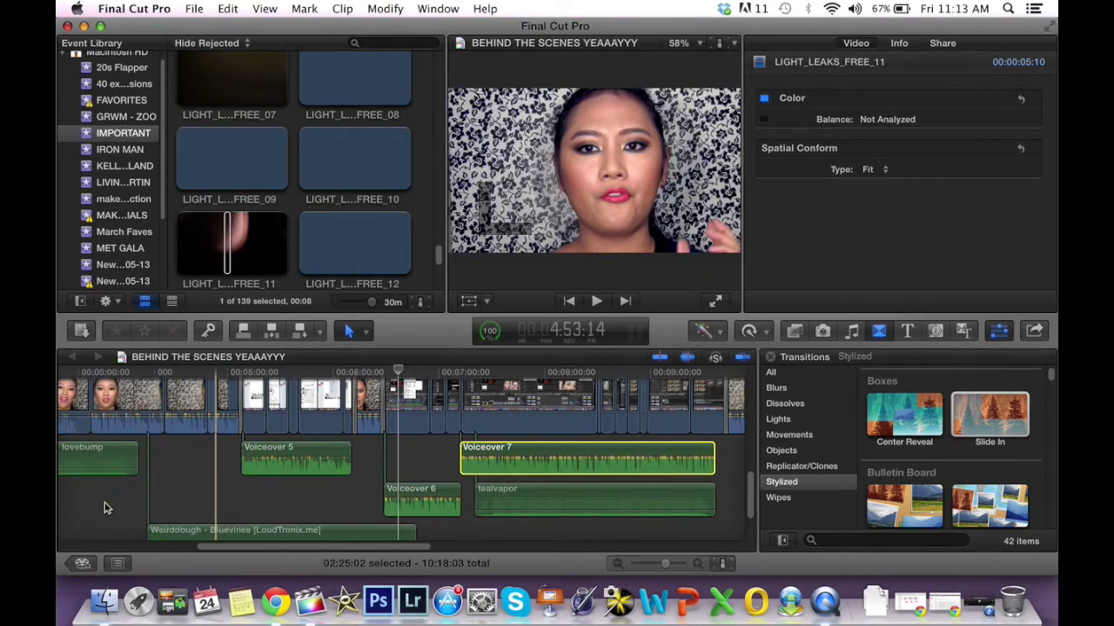
left_click(104, 509)
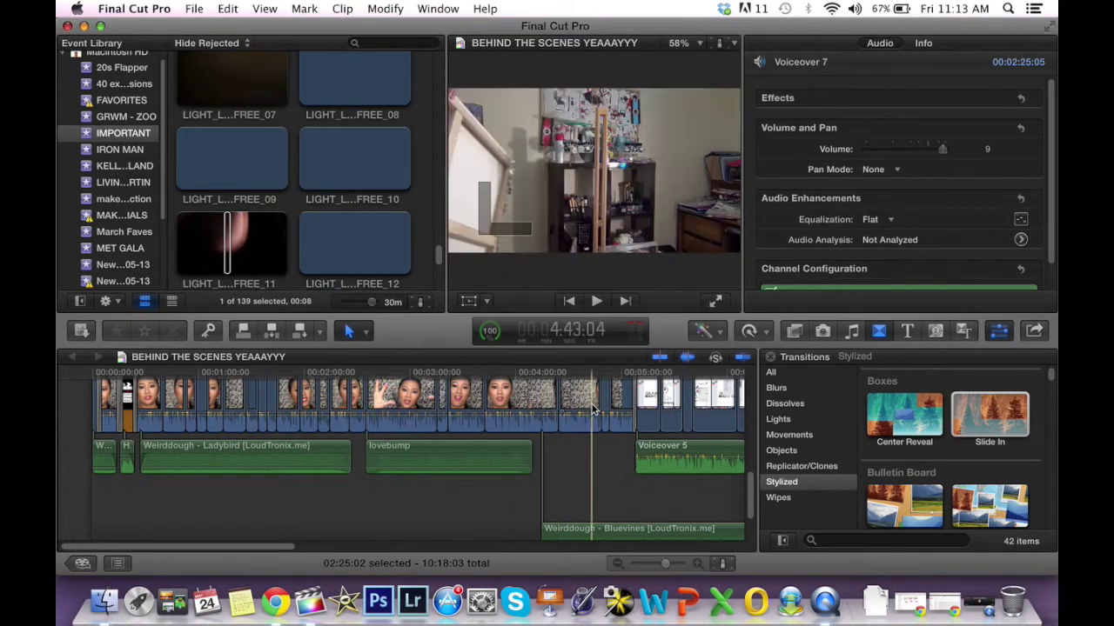
left_click(110, 84)
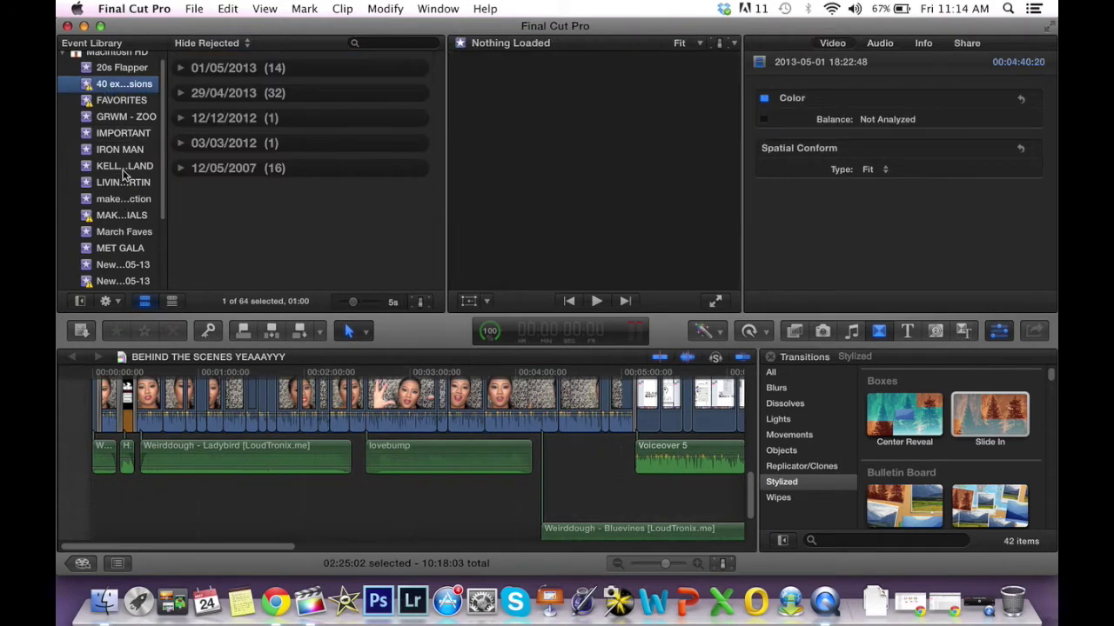
left_click(104, 135)
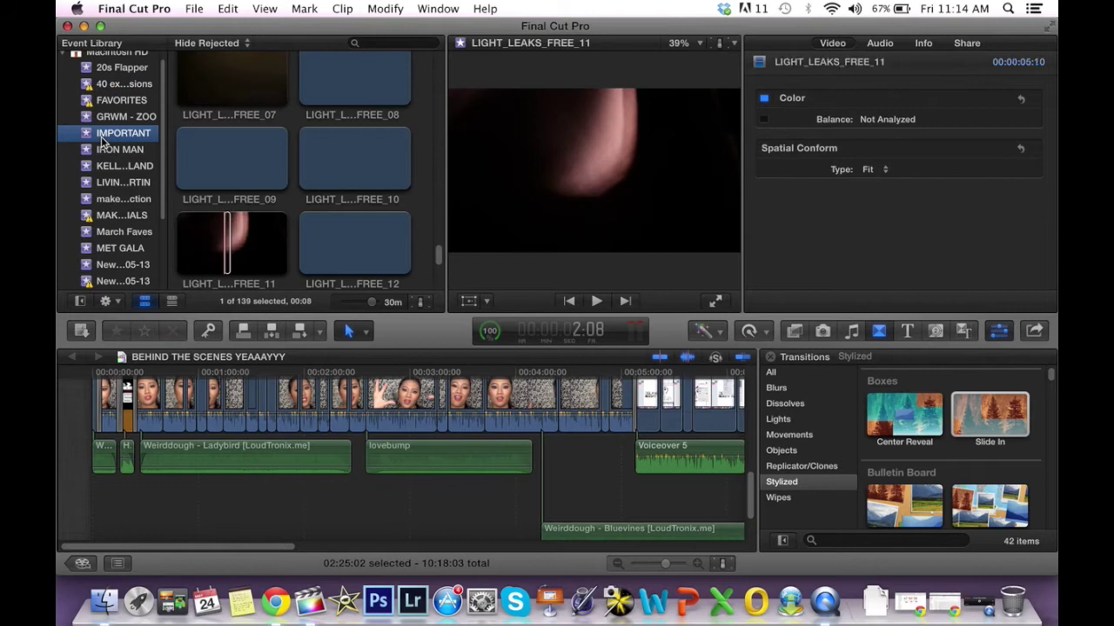
scroll(267, 213, "down", 5)
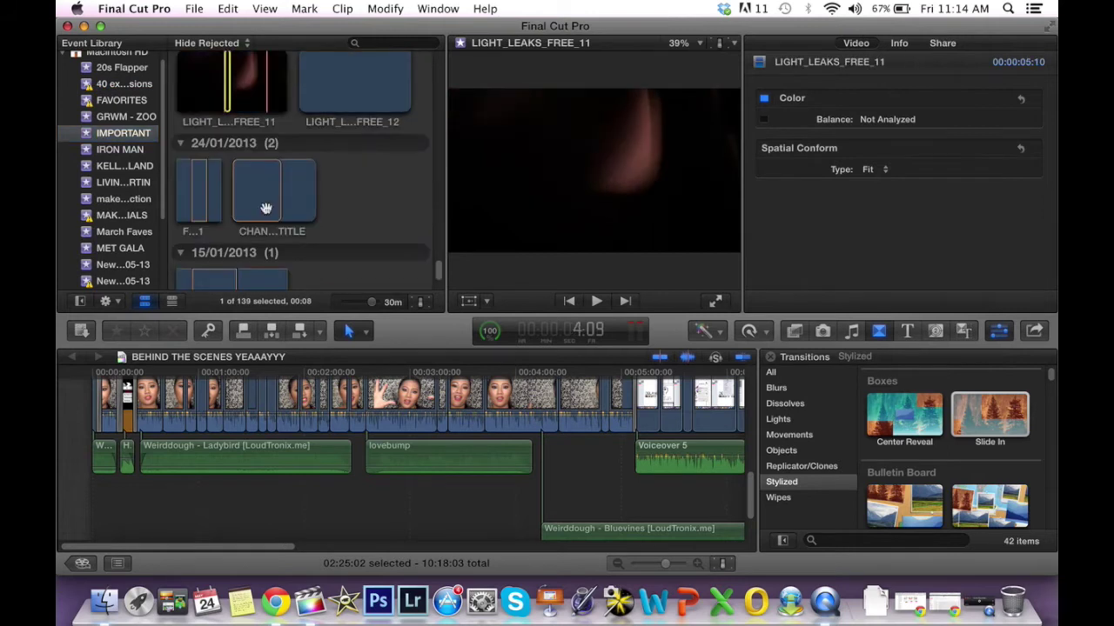
Look through the Desktop files available for media import, and play the BEHIND THE SCENES slate in the project
left_click(80, 331)
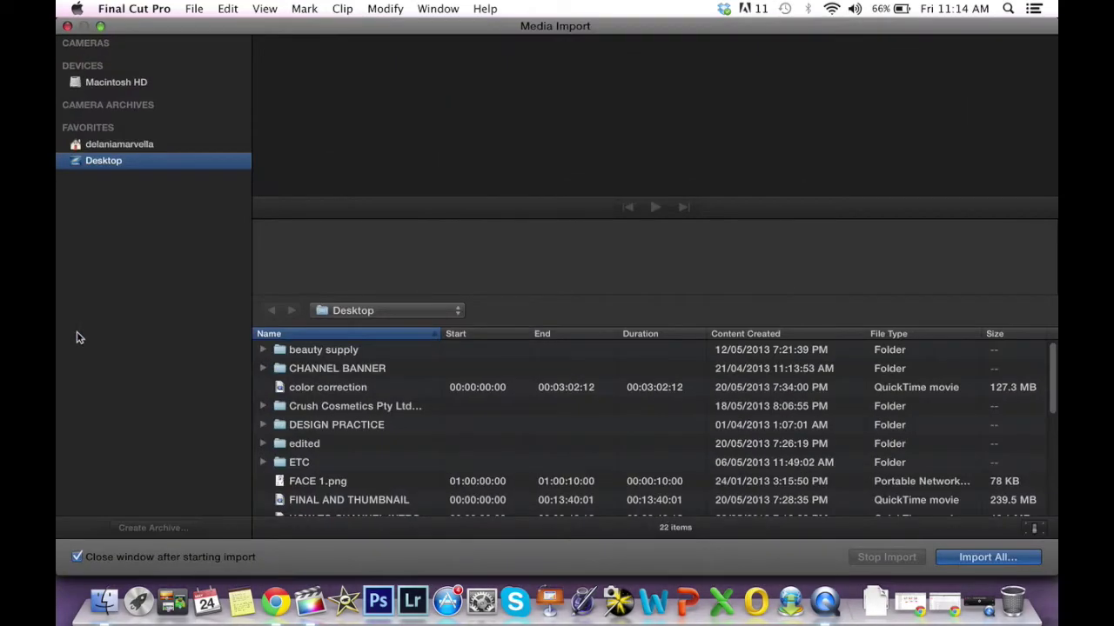
scroll(315, 457, "down", 4)
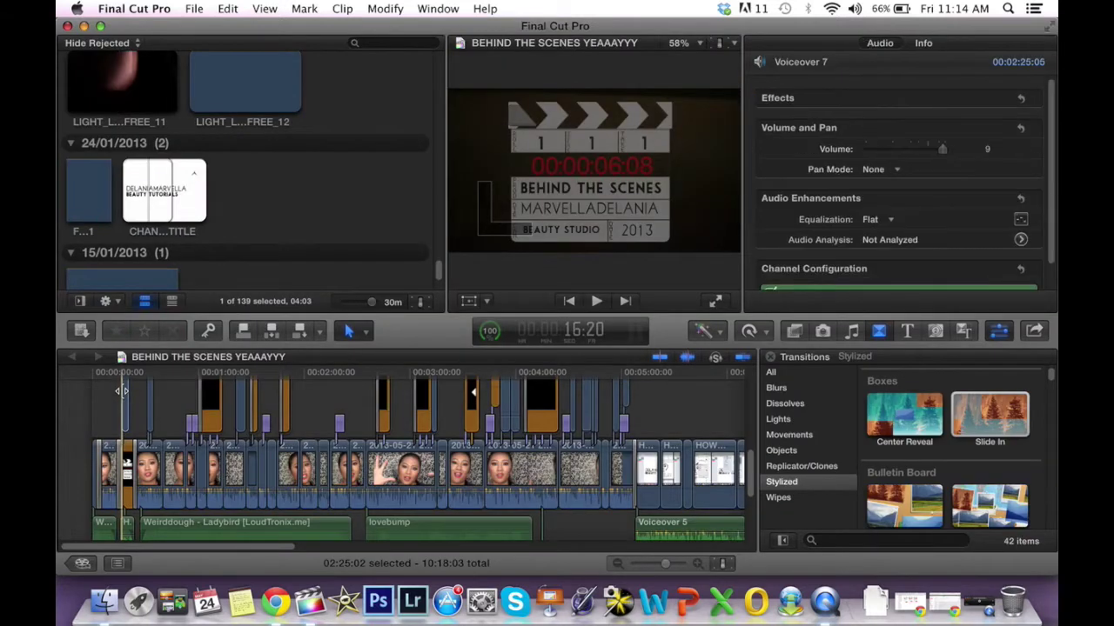
key("space")
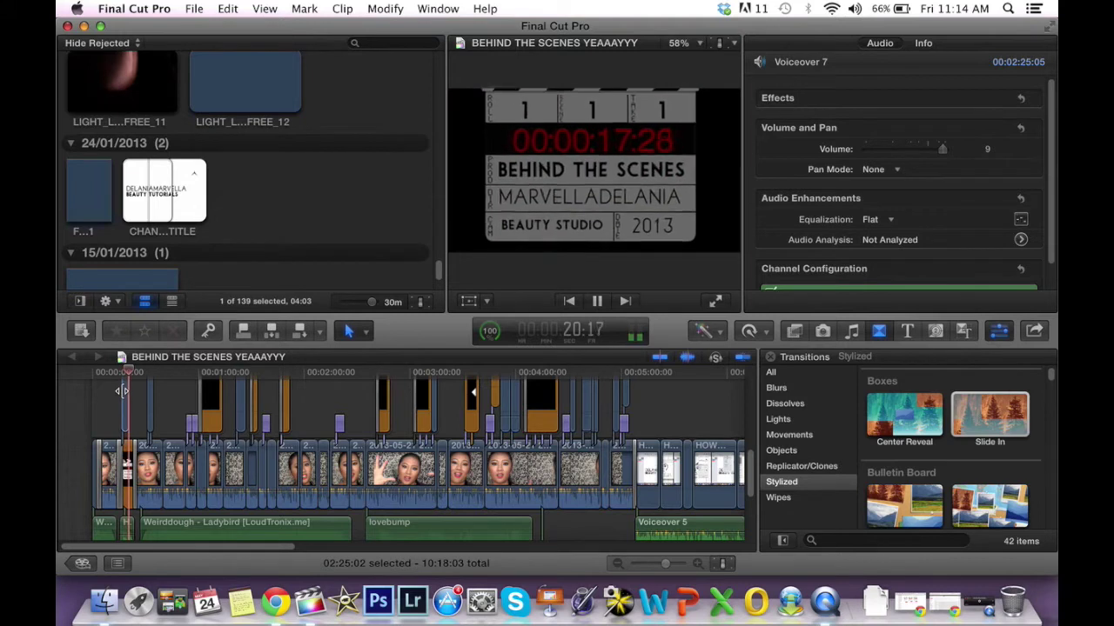
key("space")
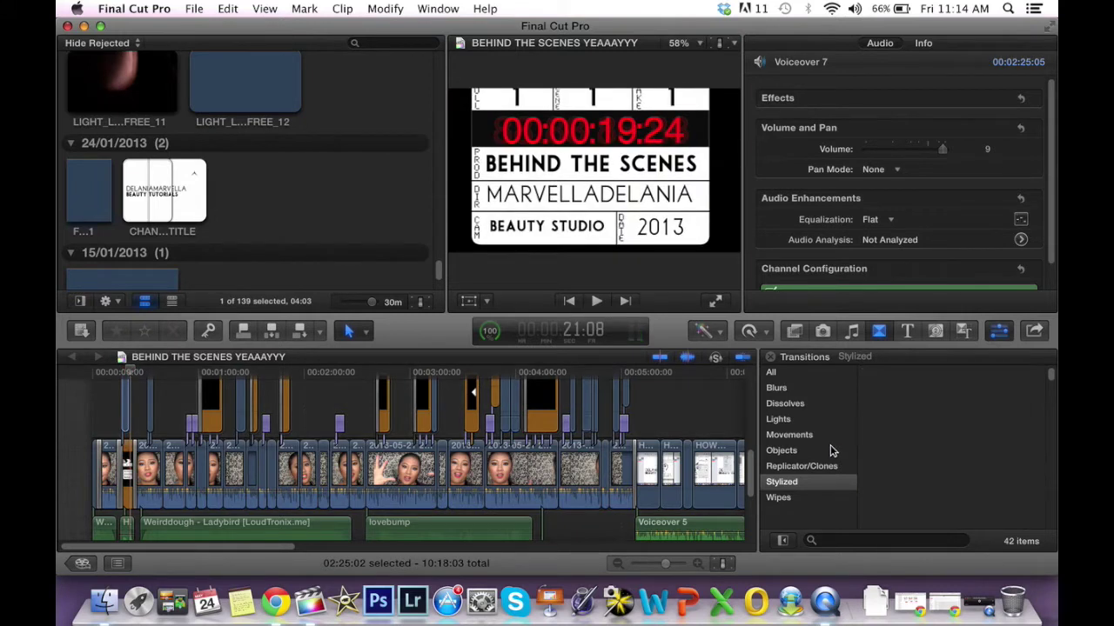
Browse the Objects transitions, the Basics, Blur, Keying and Light video effects, and the available titles
left_click(783, 451)
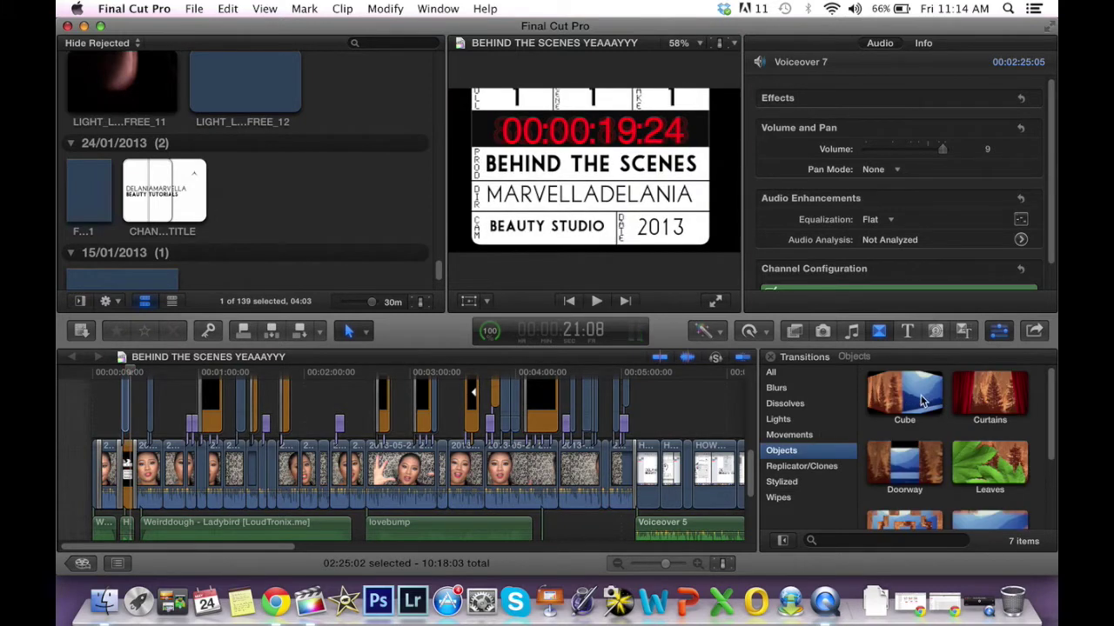
left_click(796, 334)
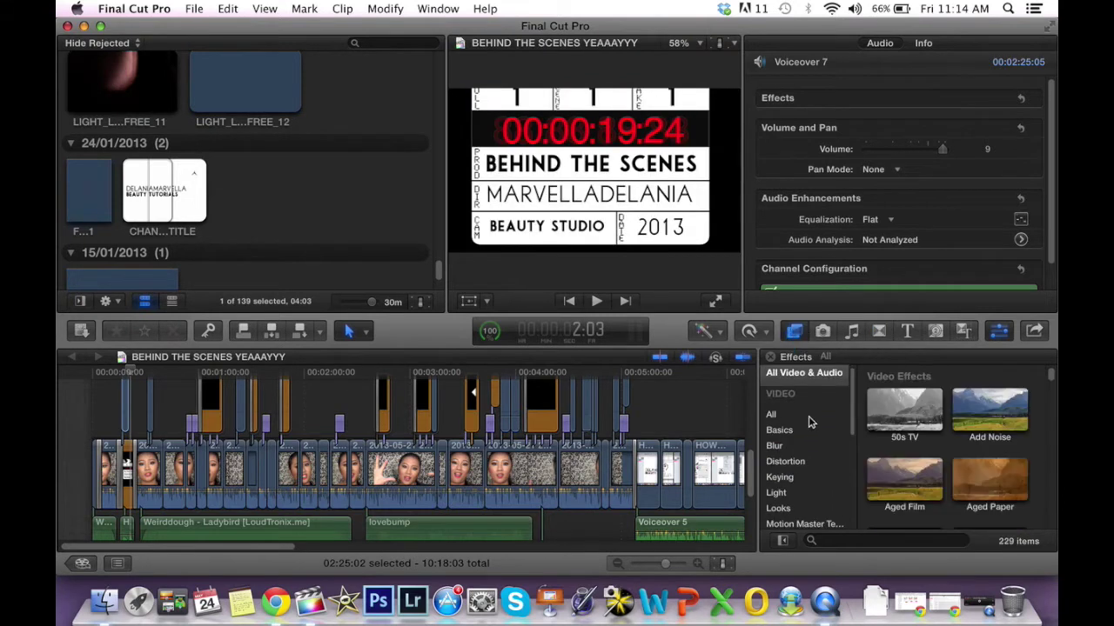
left_click(806, 434)
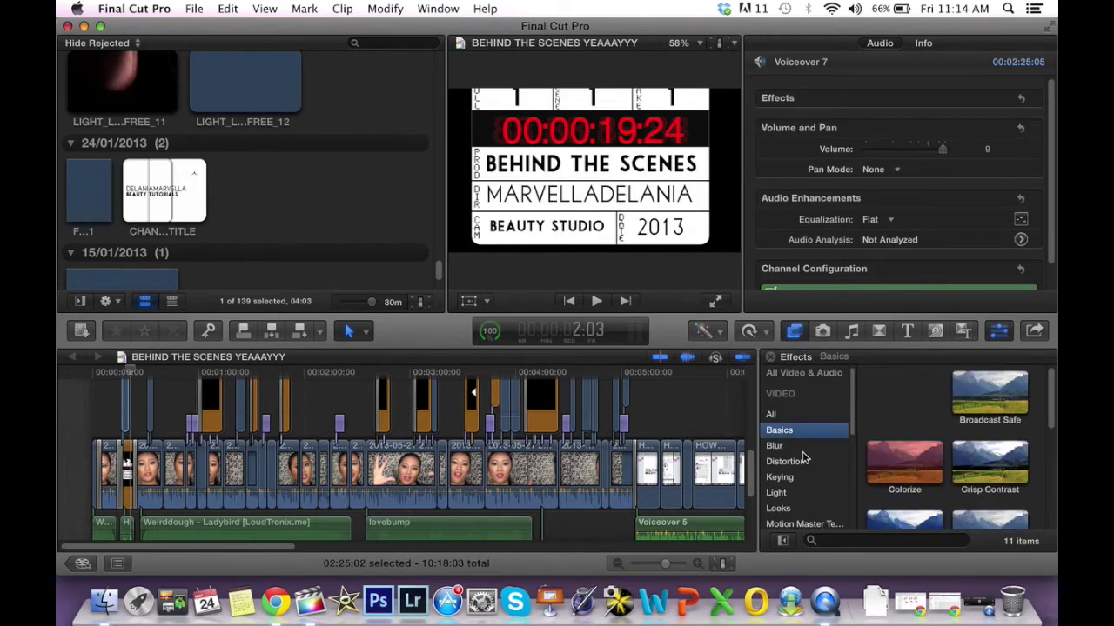
left_click(802, 447)
left_click(805, 477)
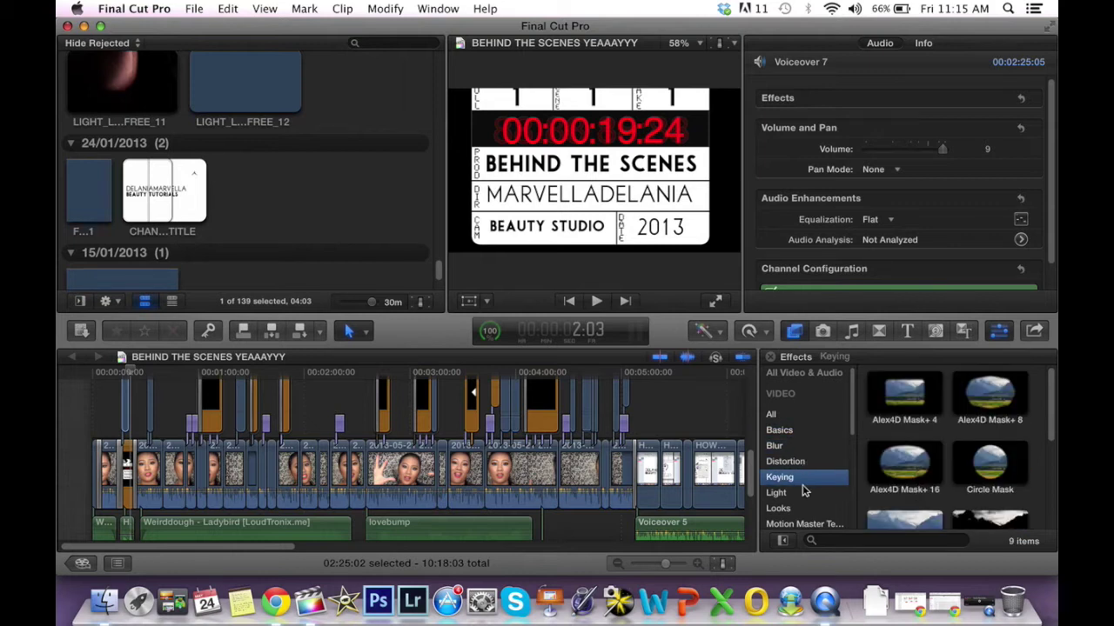
left_click(806, 496)
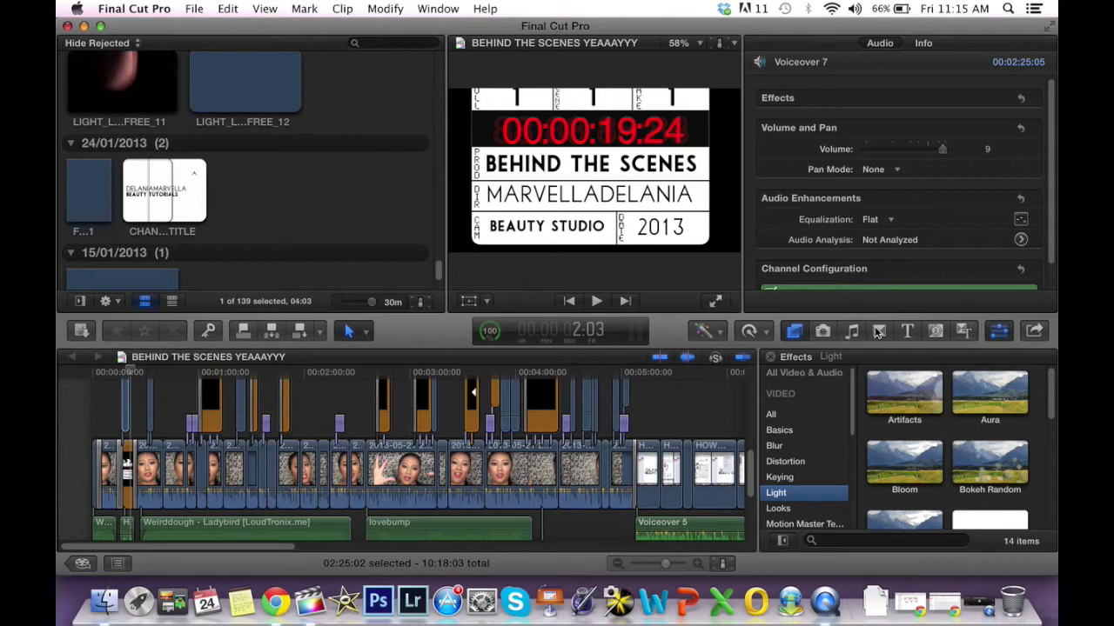
left_click(905, 335)
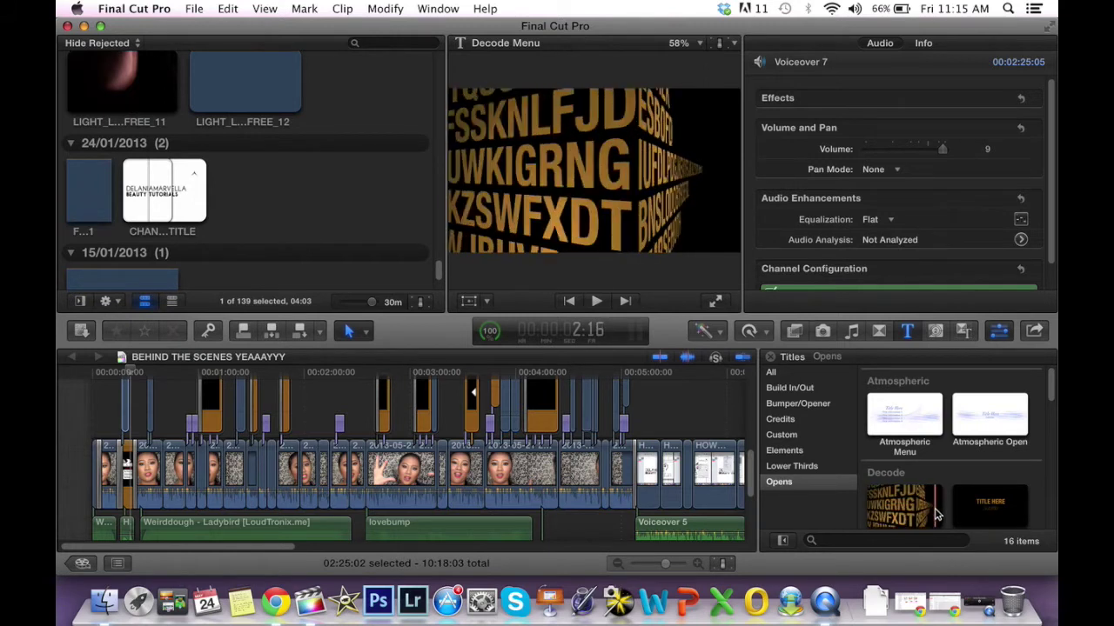
Insert the mGlitch_Project_002 generator into the main storyline at about 5:22 and select it for editing
left_click(935, 332)
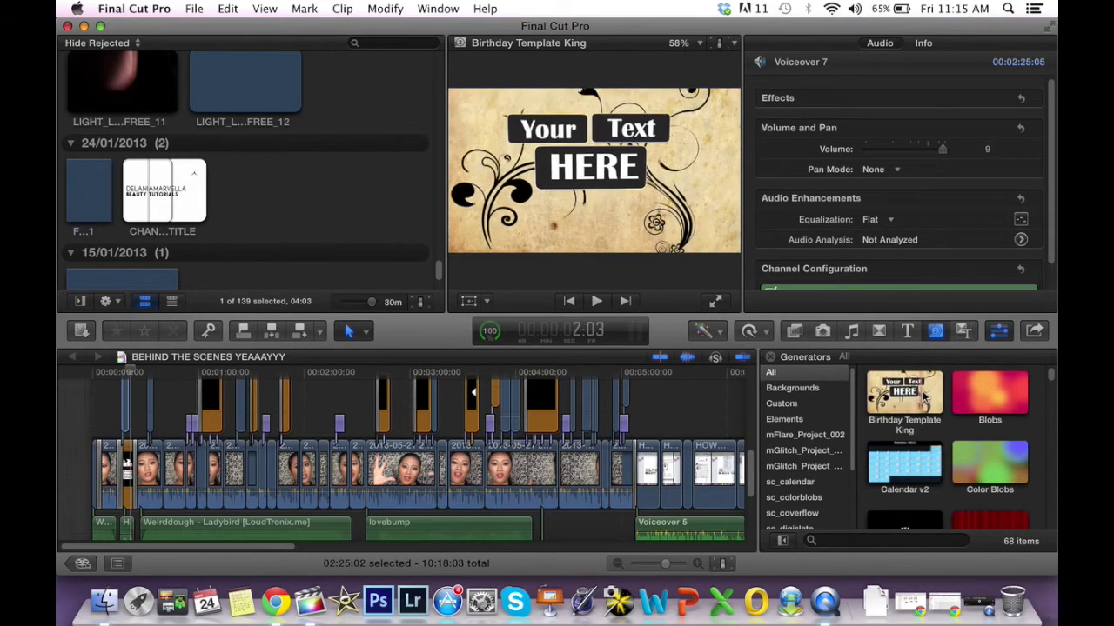
scroll(940, 396, "down", 5)
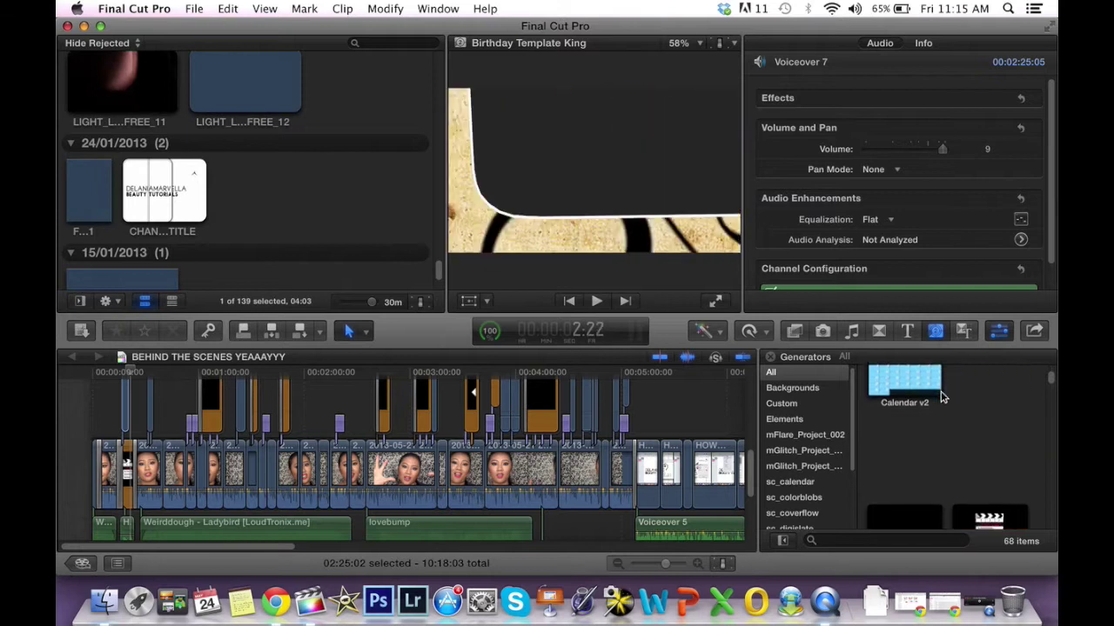
scroll(941, 396, "down", 5)
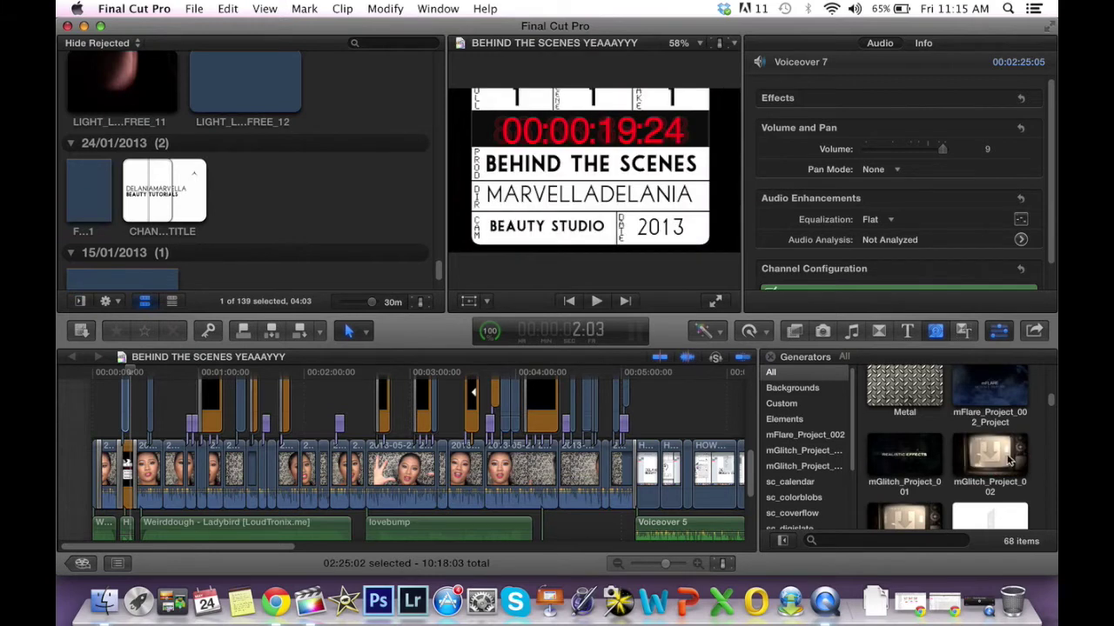
left_click_drag(996, 457, 669, 468)
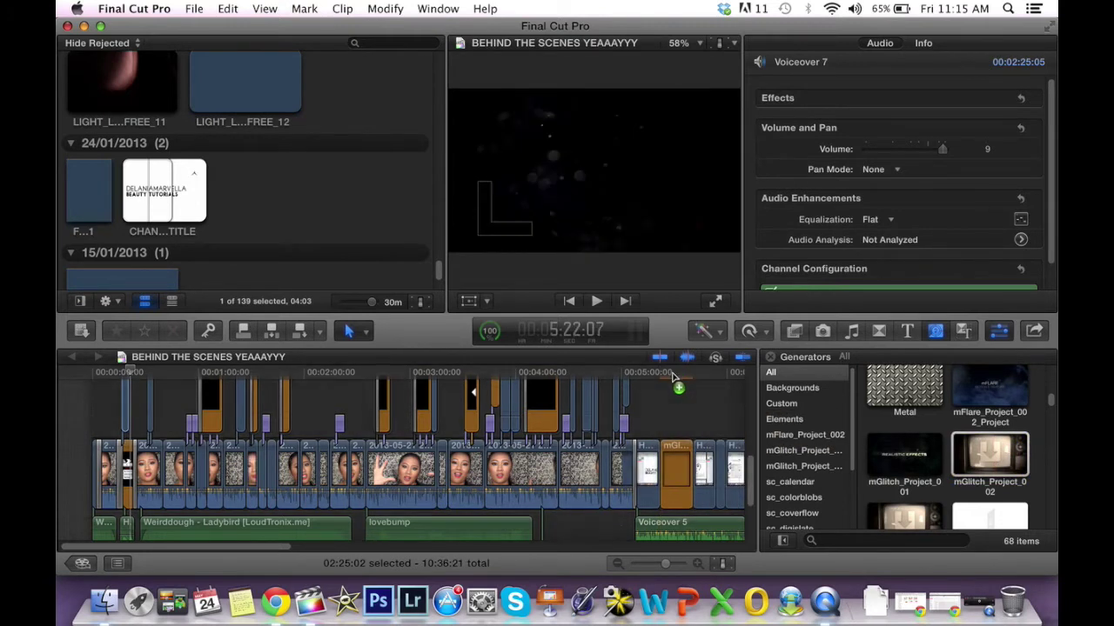
left_click(675, 467)
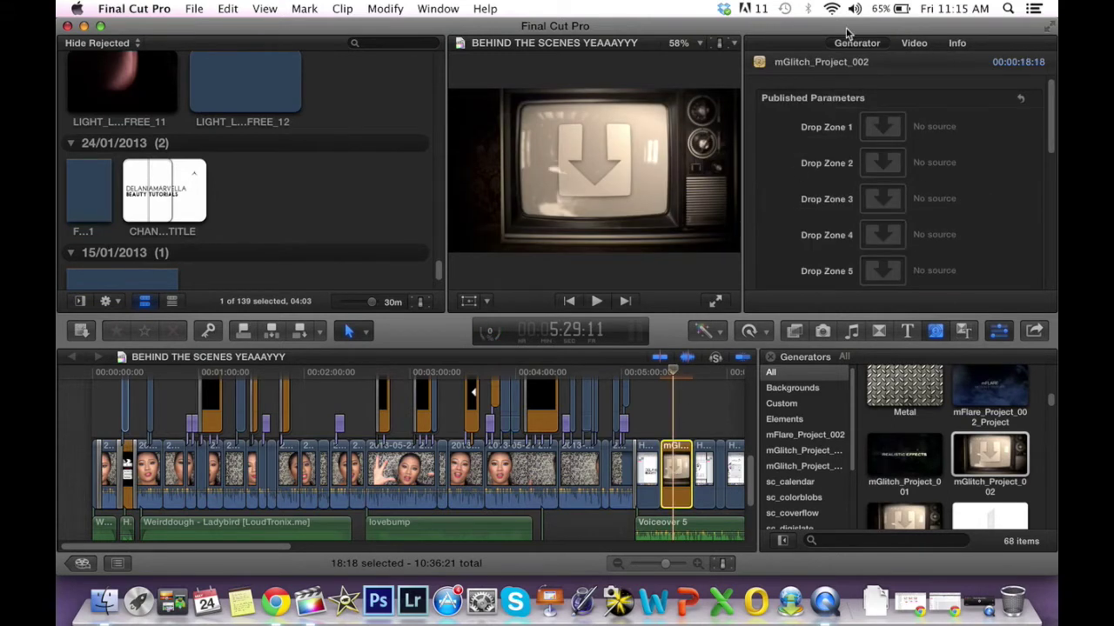
Fill Drop Zone 1 of the mGlitch_Project_002 generator with the LIGHT_LEAKS_FREE_11 clip
left_click(886, 127)
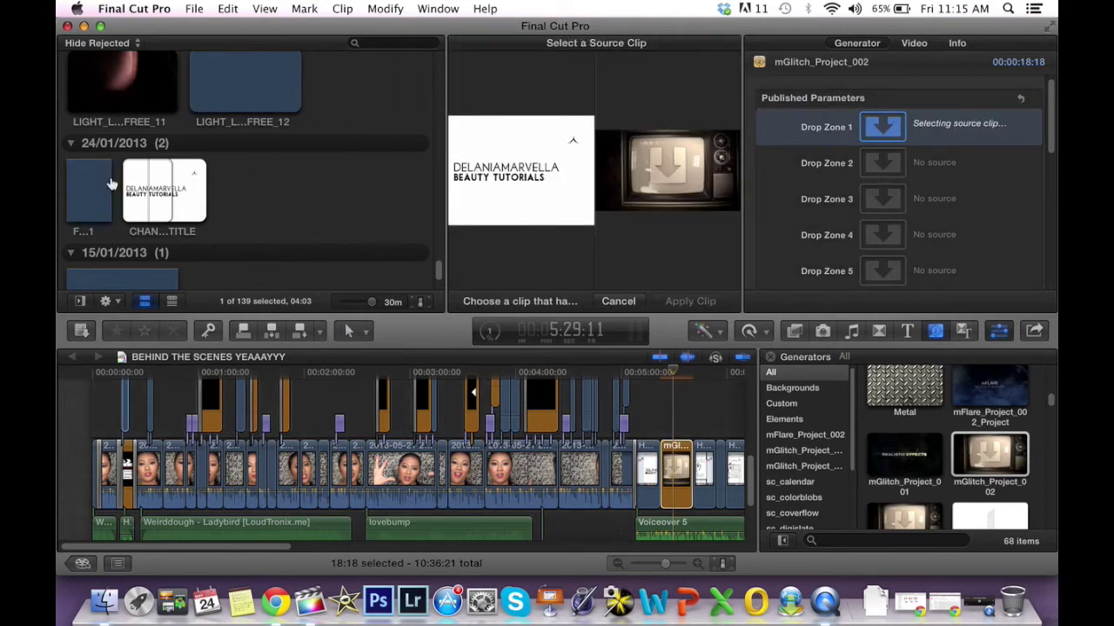
left_click(145, 103)
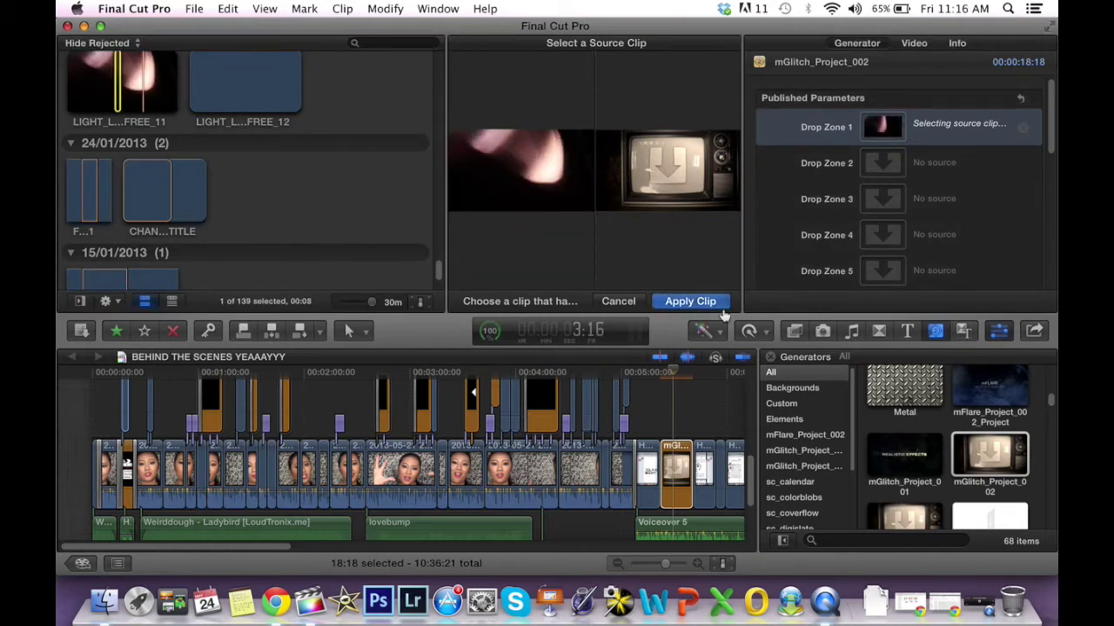
left_click(690, 301)
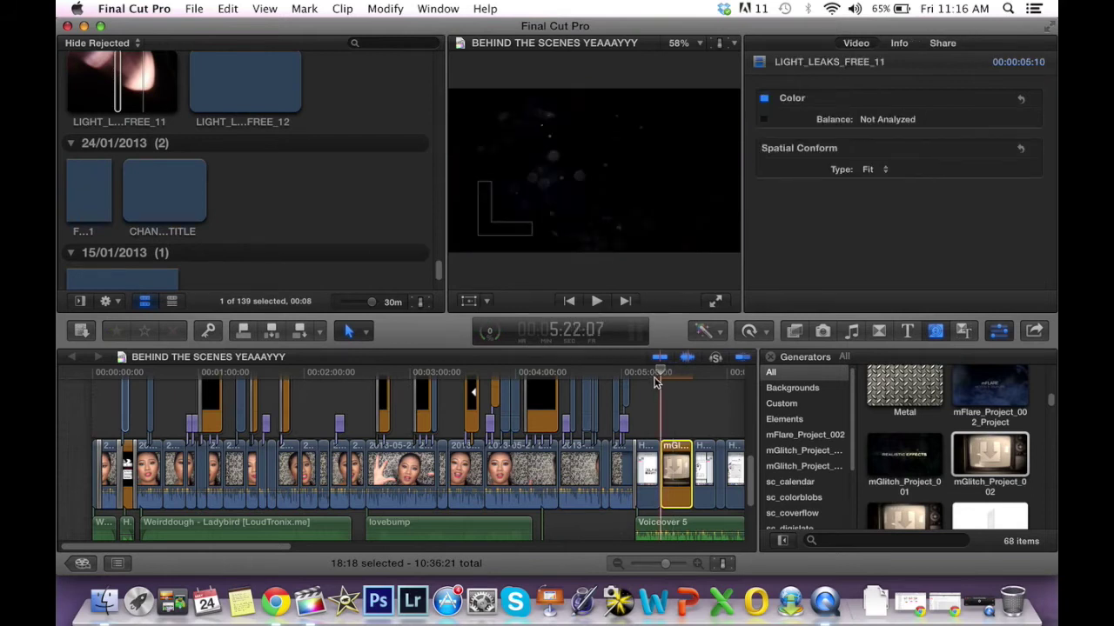
Play the LIGHTING section of the project at about 3:45 and inspect the diamond callout clip above it
key("space")
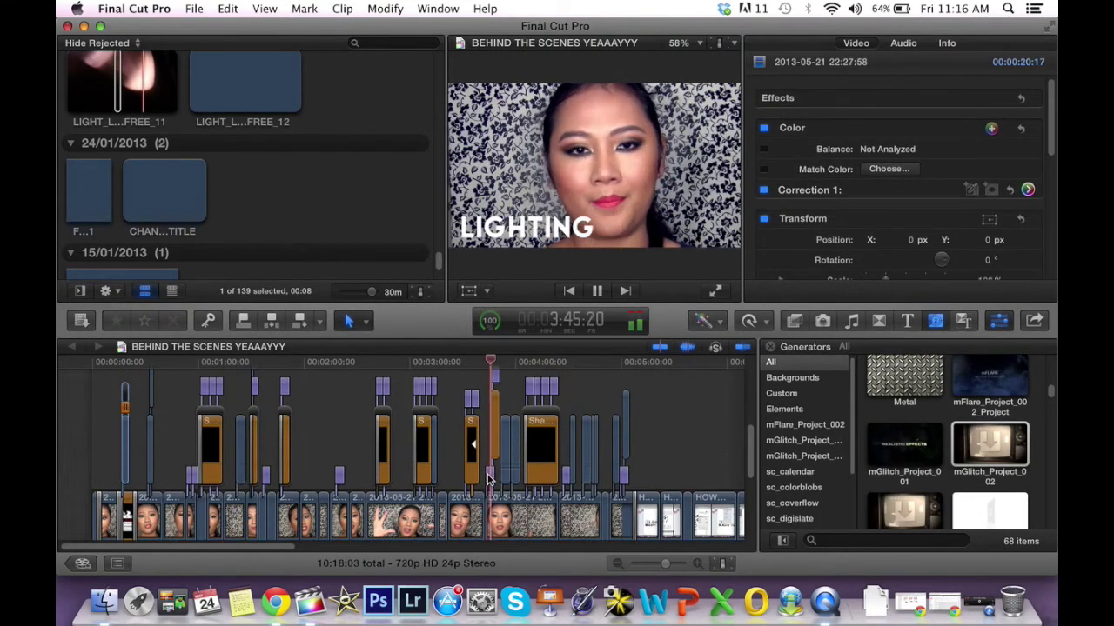
key("space")
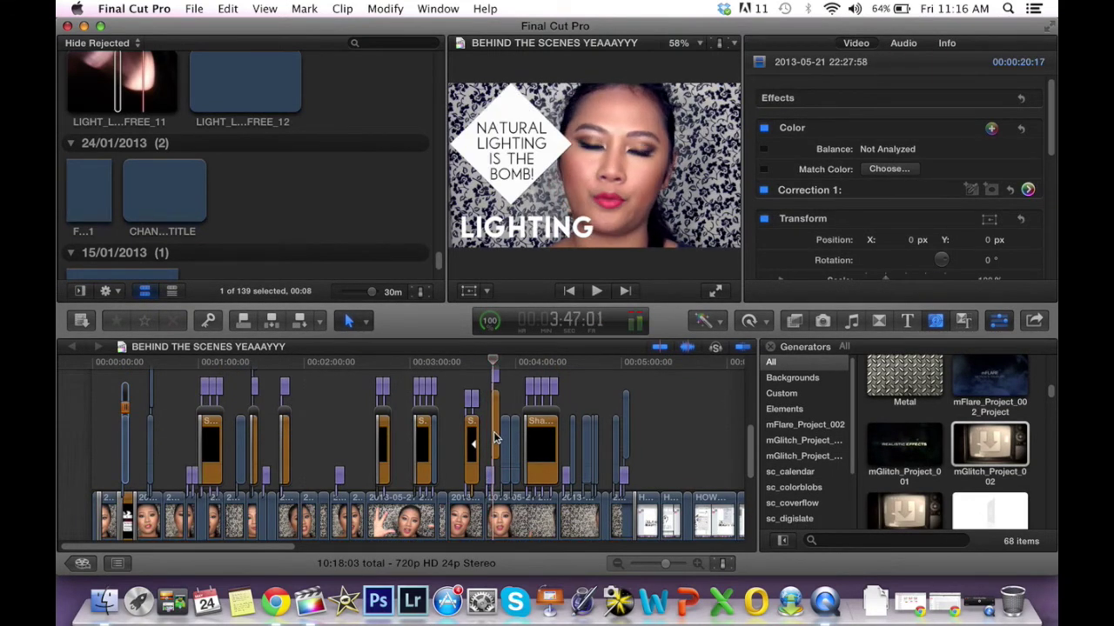
left_click(494, 437)
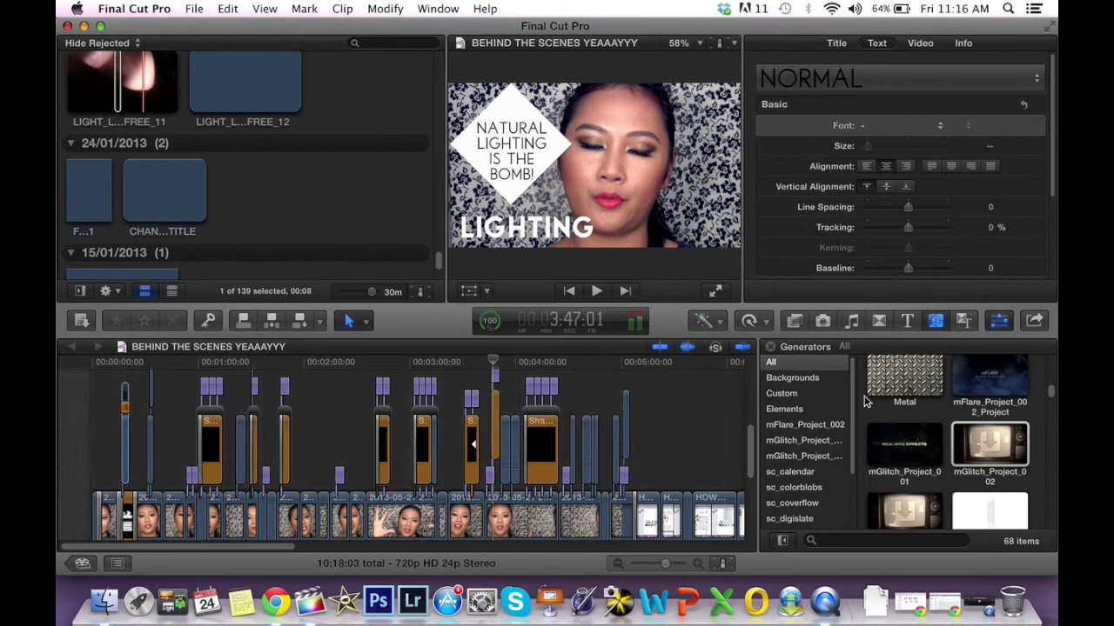
Place the Shapes generator from Elements above the main storyline at 5:22:07 and select it for editing
left_click(810, 411)
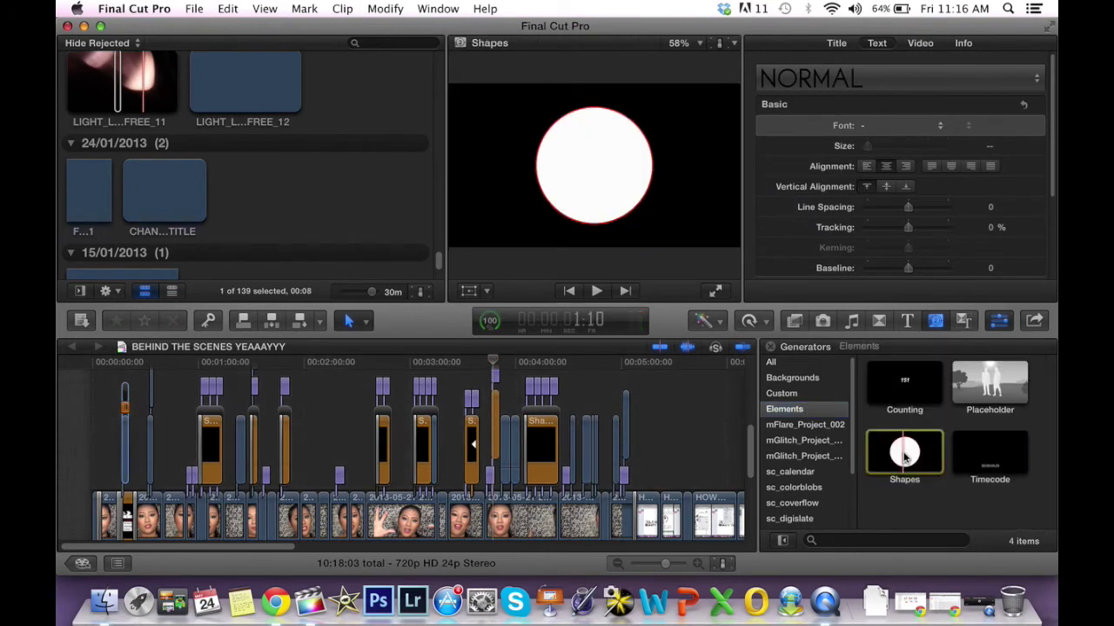
left_click_drag(920, 458, 666, 465)
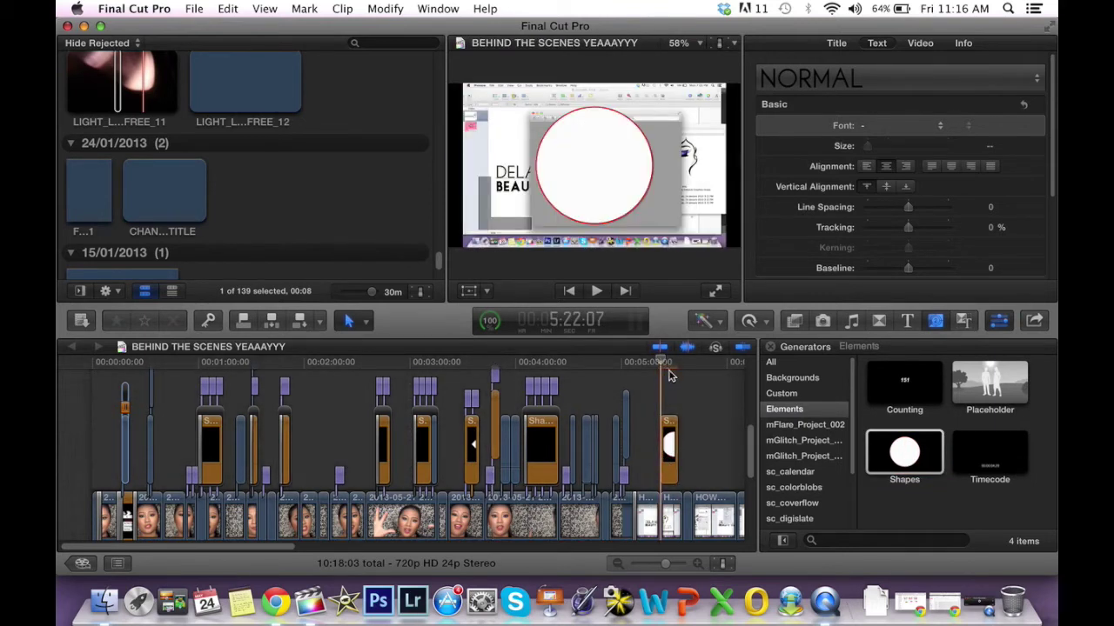
left_click(669, 451)
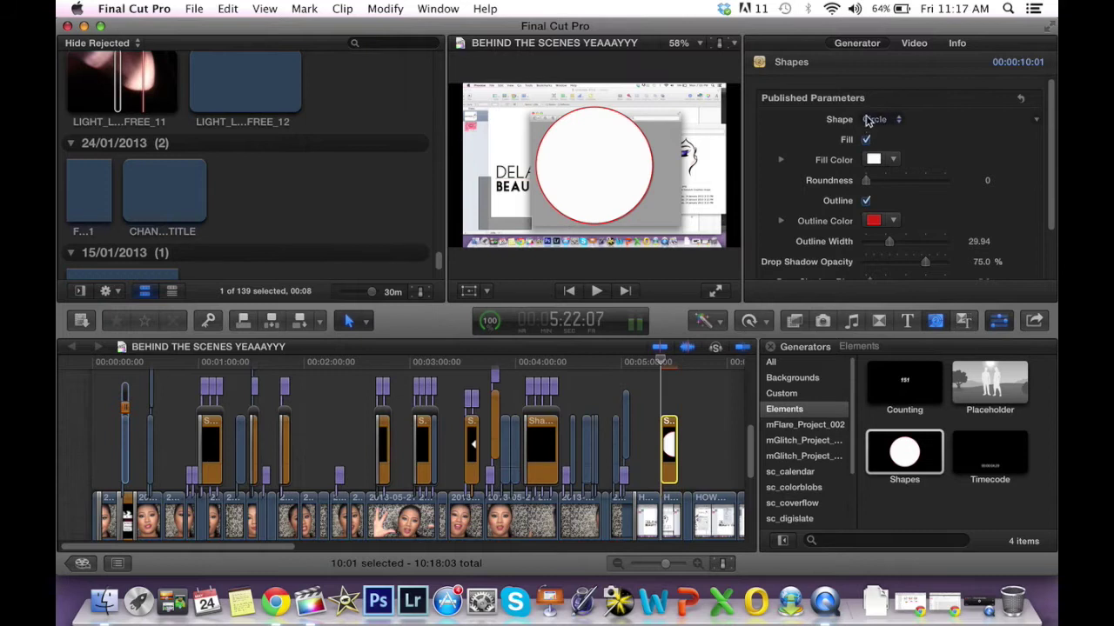
Change the Shapes generator's shape to Square, and switch it to Hexagon
left_click(868, 121)
left_click(872, 131)
left_click(870, 122)
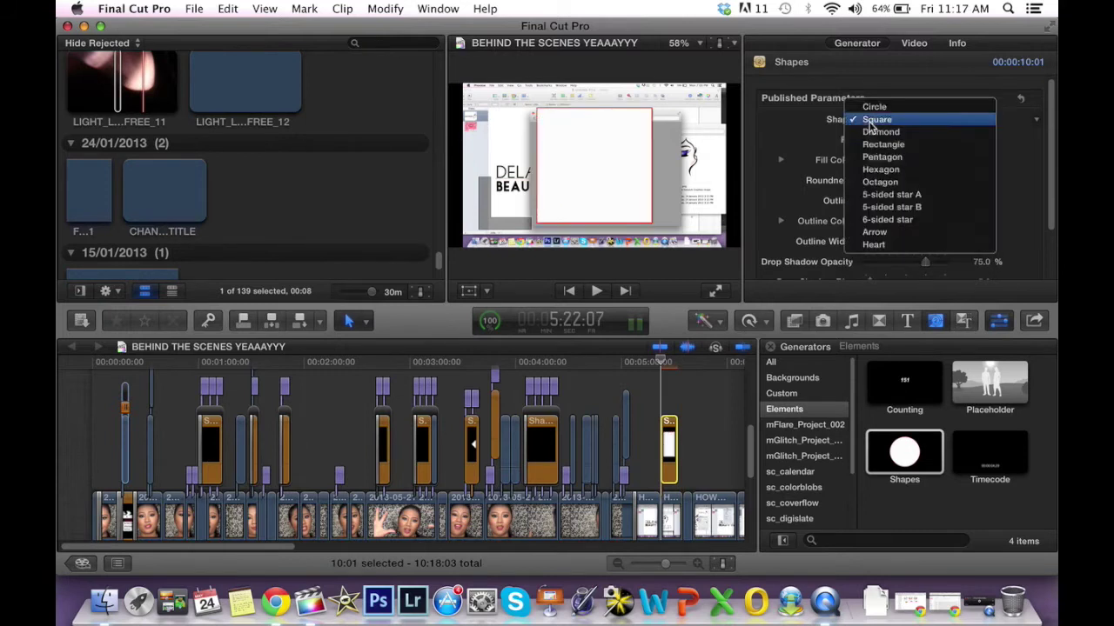
left_click(880, 169)
Select the screen shot overlay clip near the beginning of the timeline to inspect its video settings
left_click(150, 442)
left_click(150, 439)
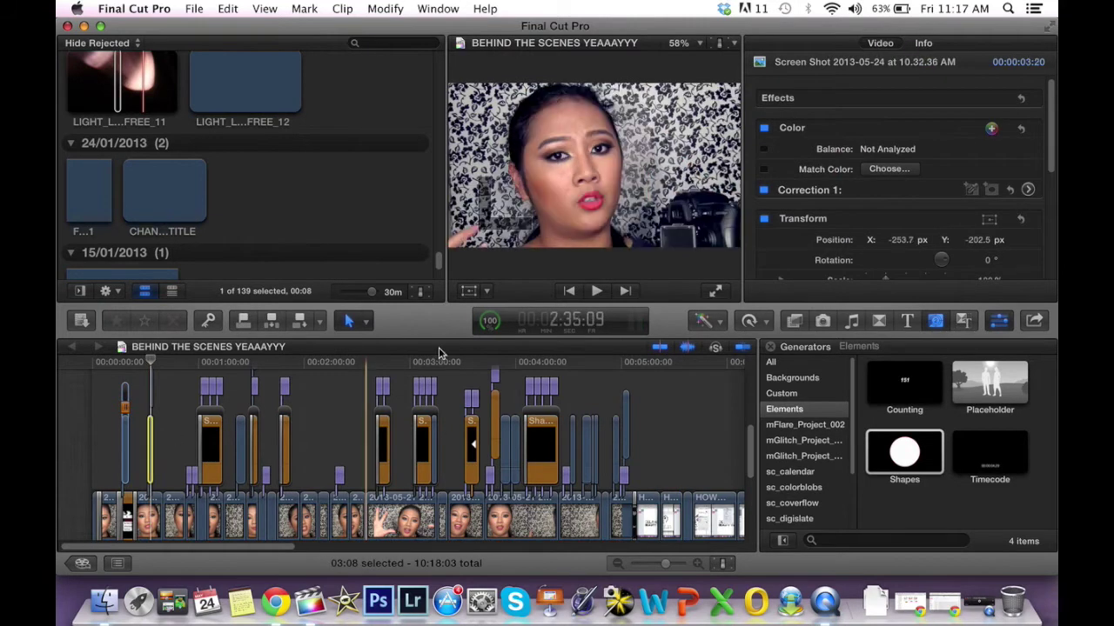
Shrink the lower comment screenshot overlay and move it to about X -267.9 px, Y -235.8 px with Transform
left_click(470, 292)
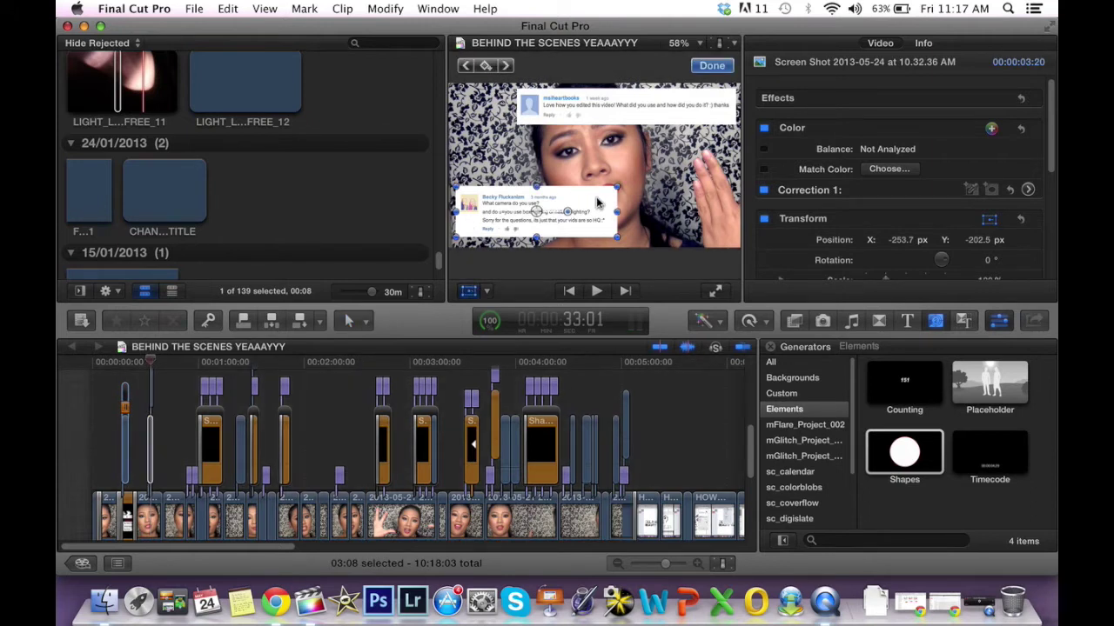
left_click_drag(615, 187, 578, 219)
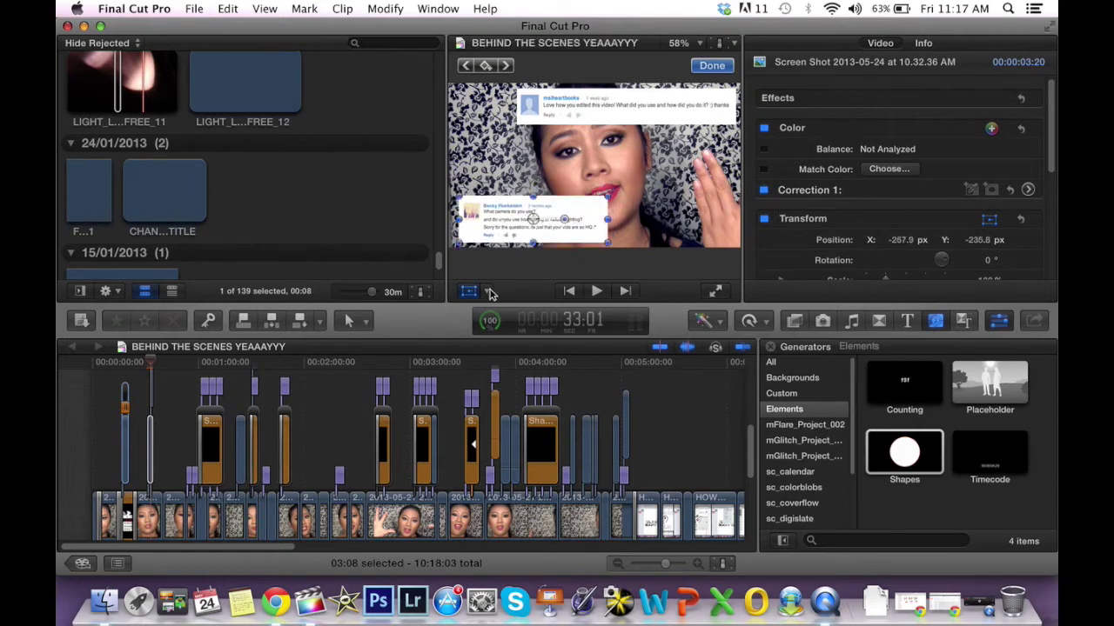
Trim the comment screenshot's side edges in the picture, restoring its full left side and keeping a slight crop on the right
left_click(489, 293)
left_click(522, 331)
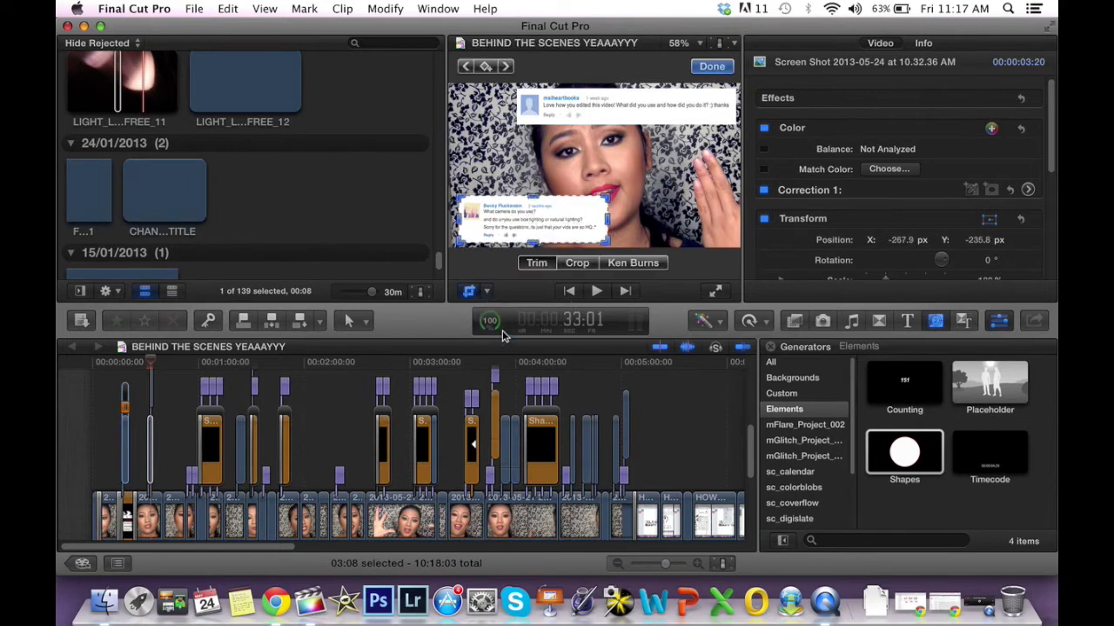
left_click_drag(606, 223, 562, 224)
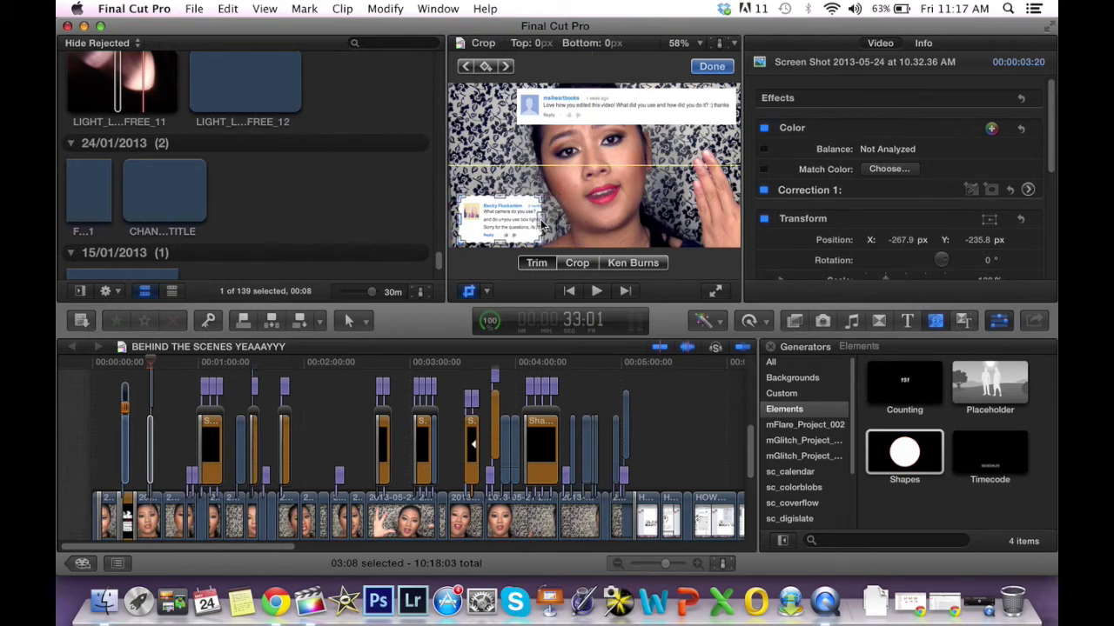
left_click_drag(513, 224, 562, 224)
key("Return")
left_click(505, 218)
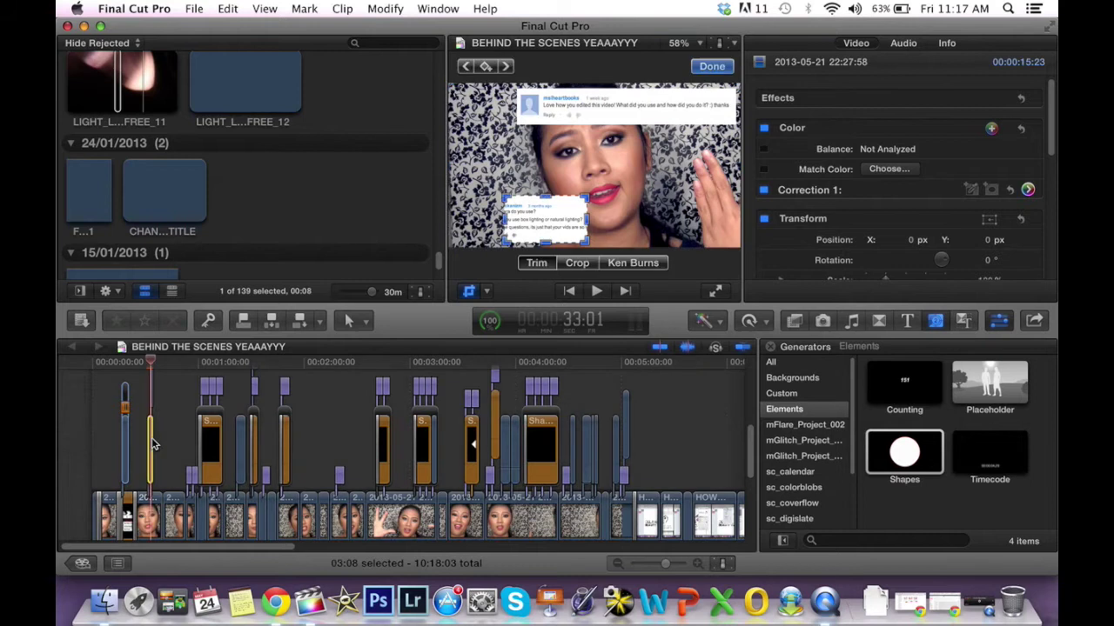
left_click(517, 217)
left_click_drag(507, 222, 455, 222)
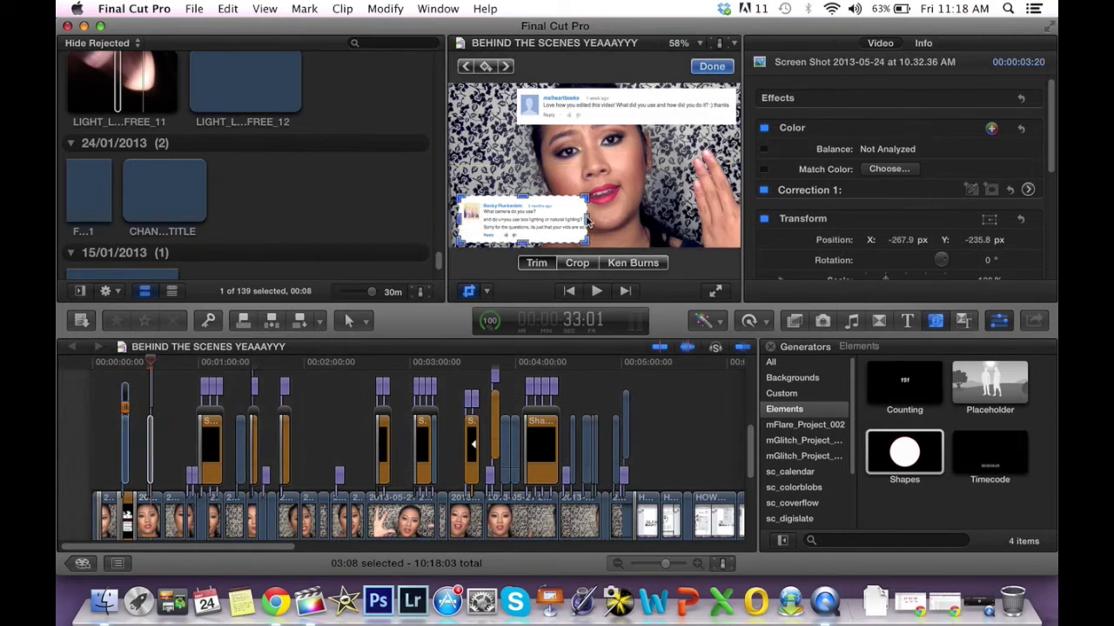
left_click_drag(586, 224, 601, 224)
Try the Crop and Ken Burns modes on the comment screenshot, move the Ken Burns end frame to its left side, and return to Trim
left_click(574, 262)
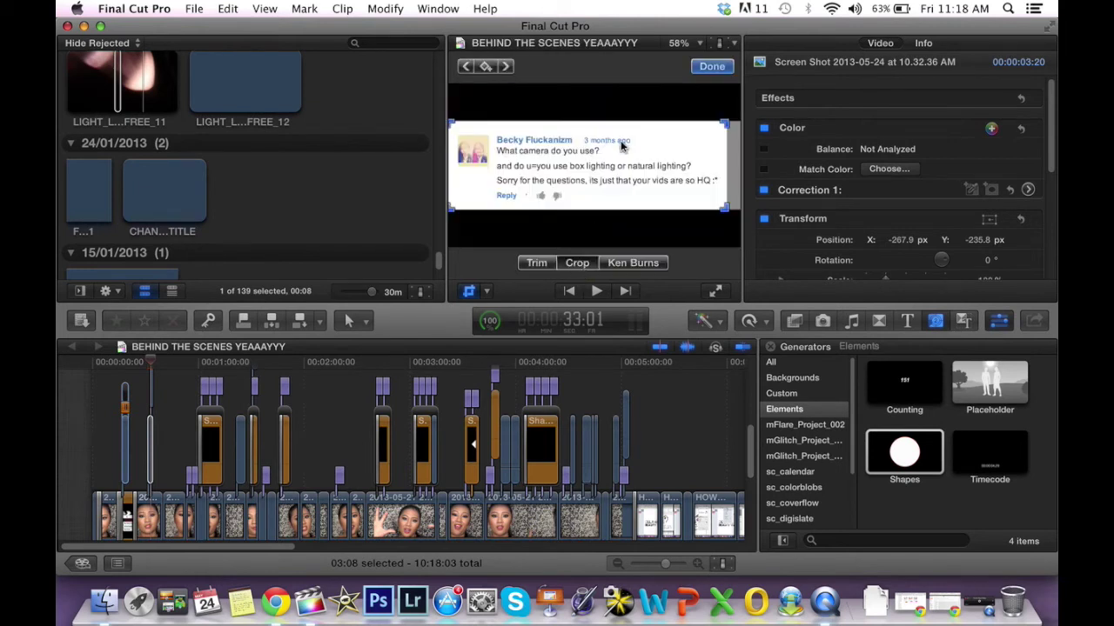
left_click(614, 263)
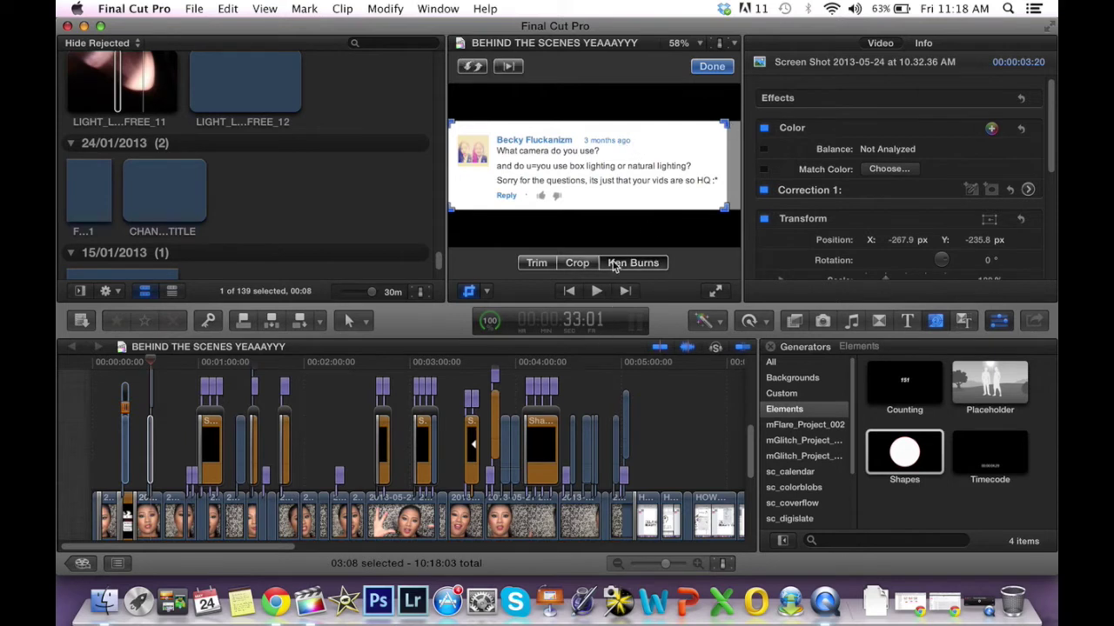
left_click_drag(529, 190, 514, 189)
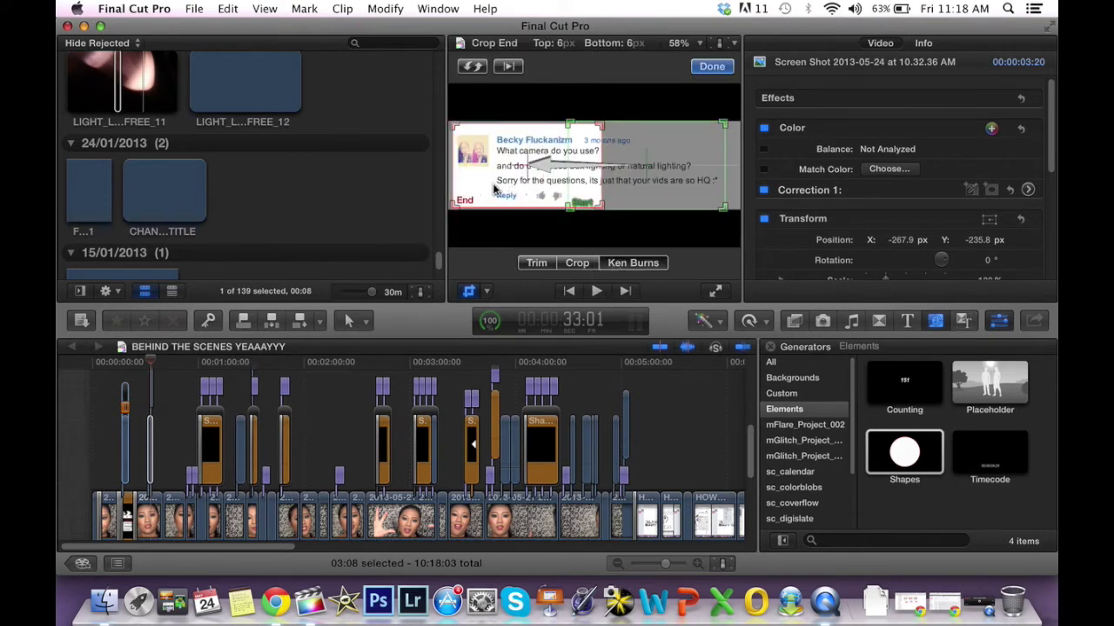
left_click(536, 262)
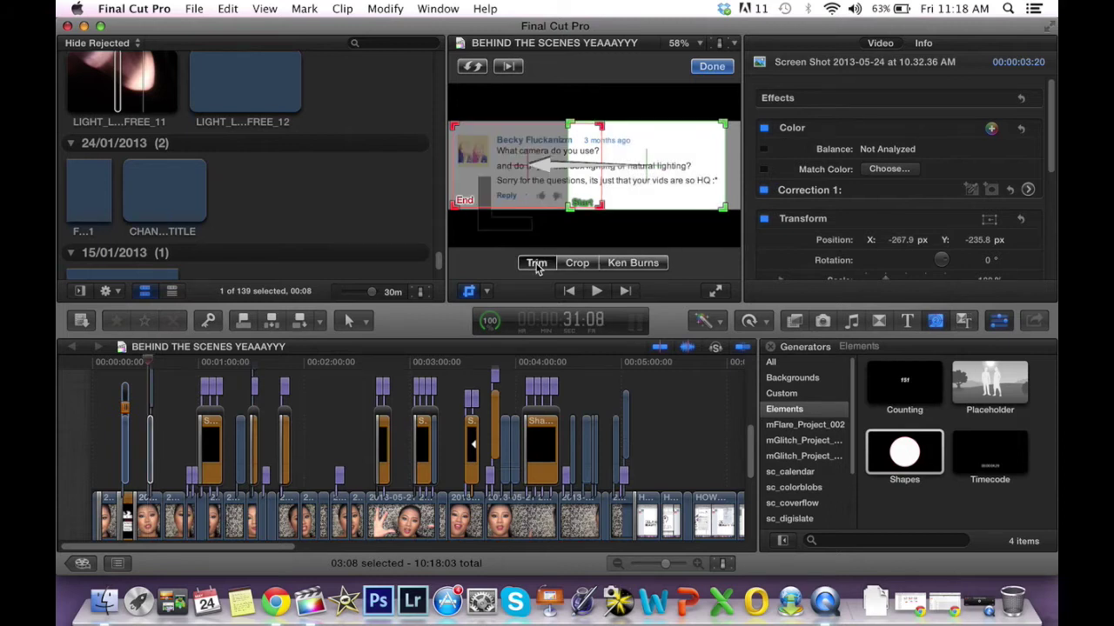
left_click(469, 291)
Try distorting the comment screenshot by its upper right and upper left corners, undoing each distortion
left_click(487, 292)
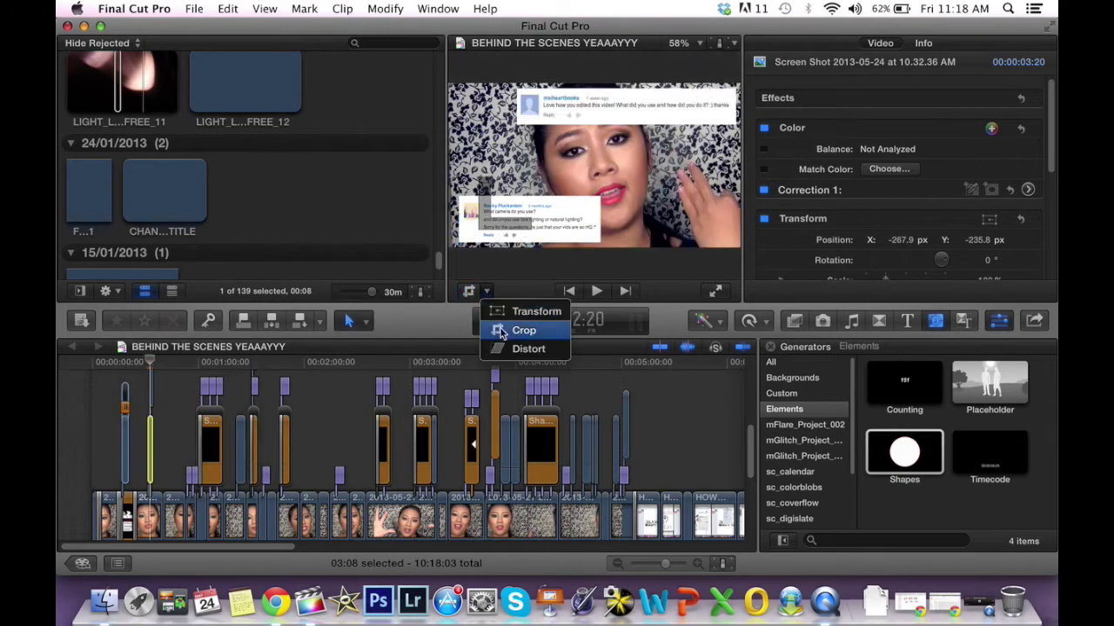
left_click(513, 348)
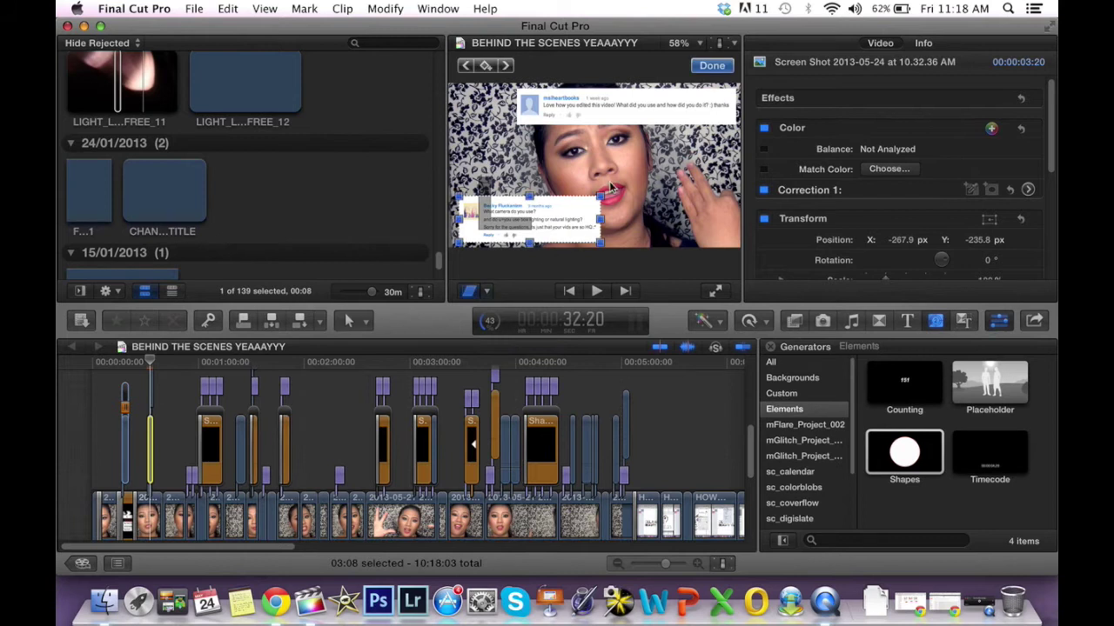
left_click_drag(600, 198, 526, 163)
key("super+z")
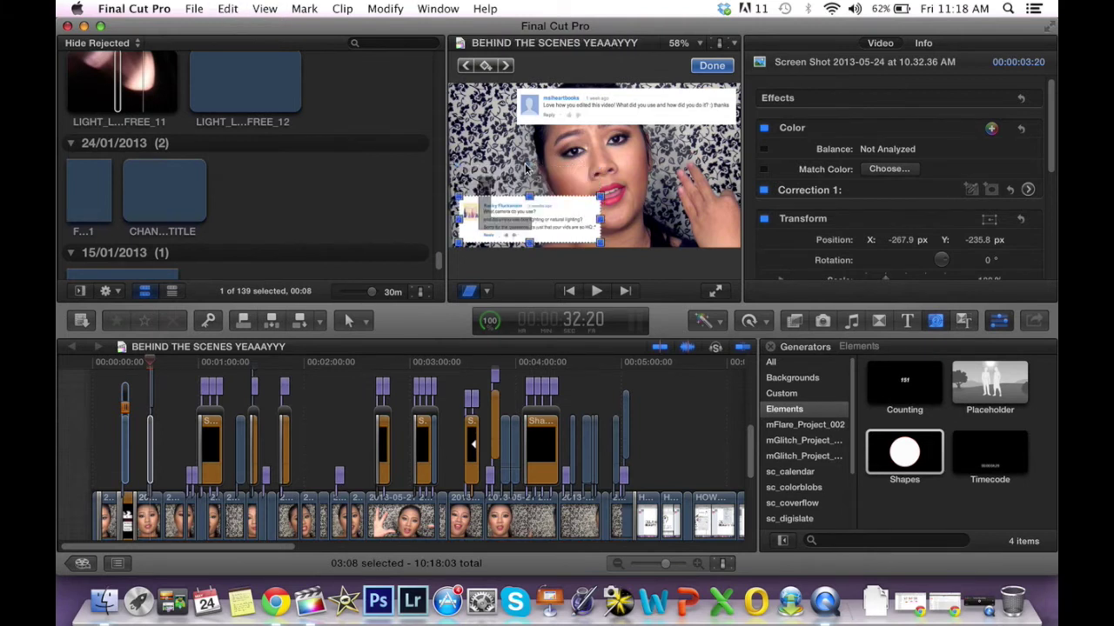
left_click_drag(459, 202, 445, 195)
key("super+z")
Add a Transform keyframe at about 5:23:08 on the HOW TO CHANNEL INTRO clip that starts at 5:22:07
scroll(531, 435, "right", 5)
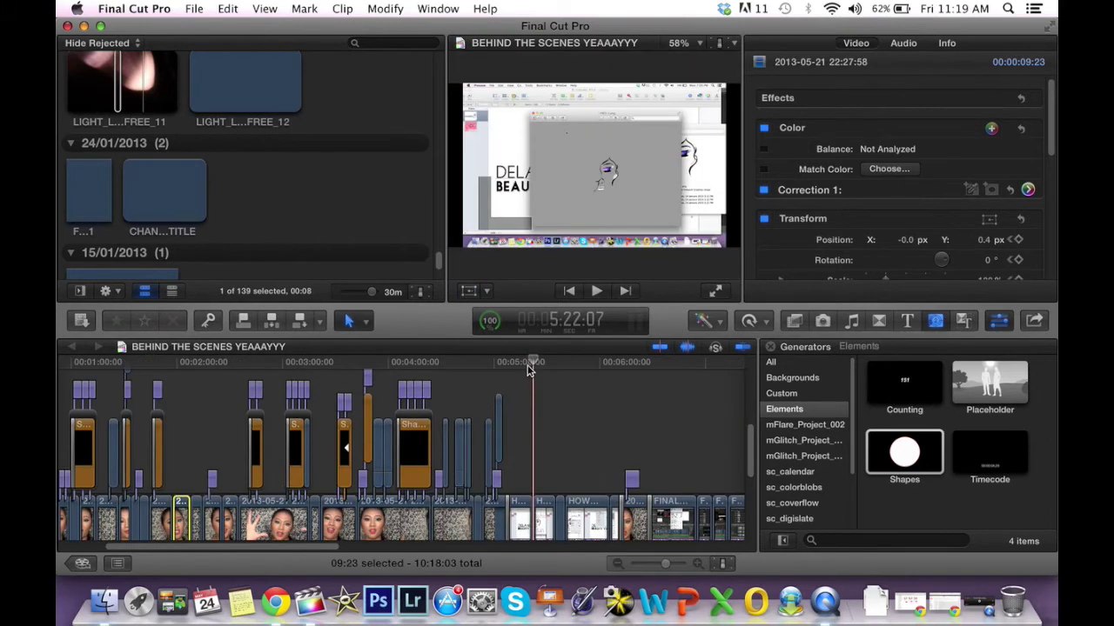
left_click(540, 511)
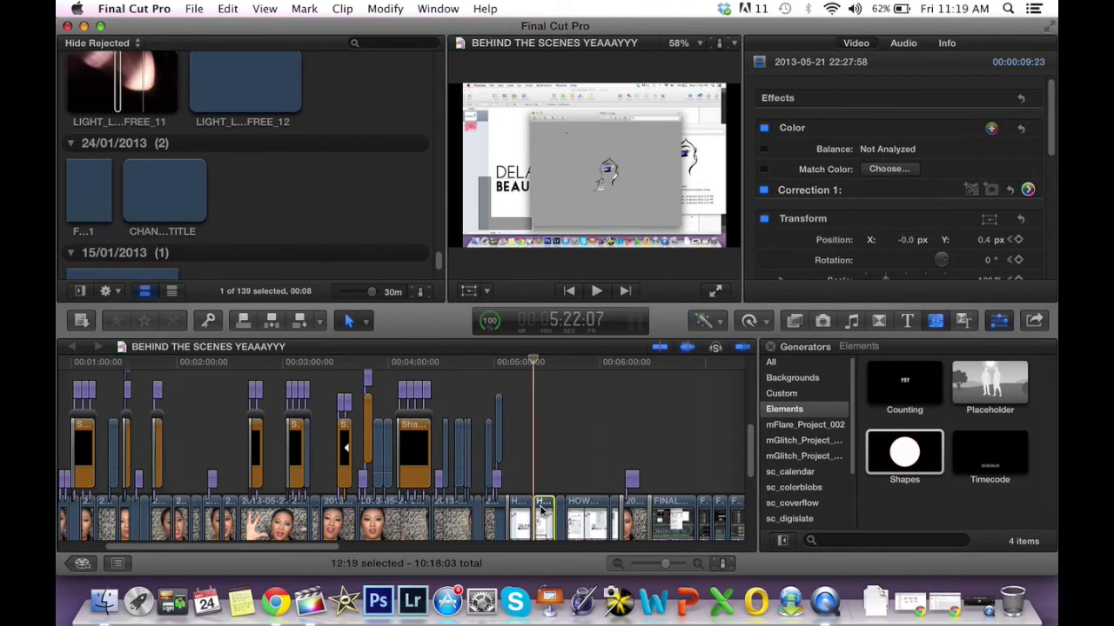
left_click(467, 292)
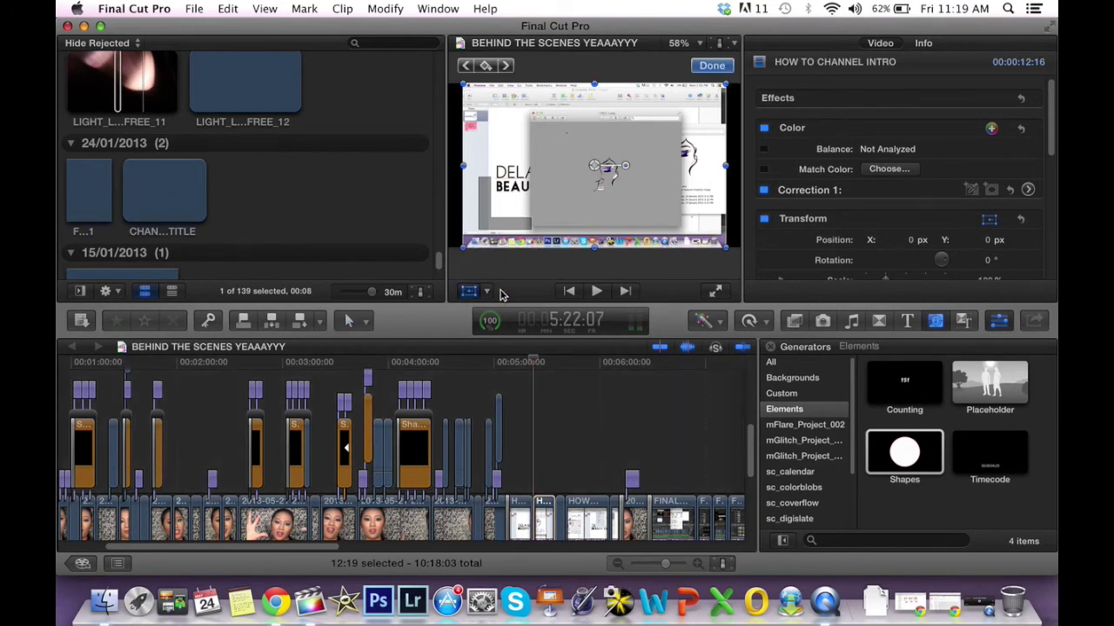
key("space")
key("space")
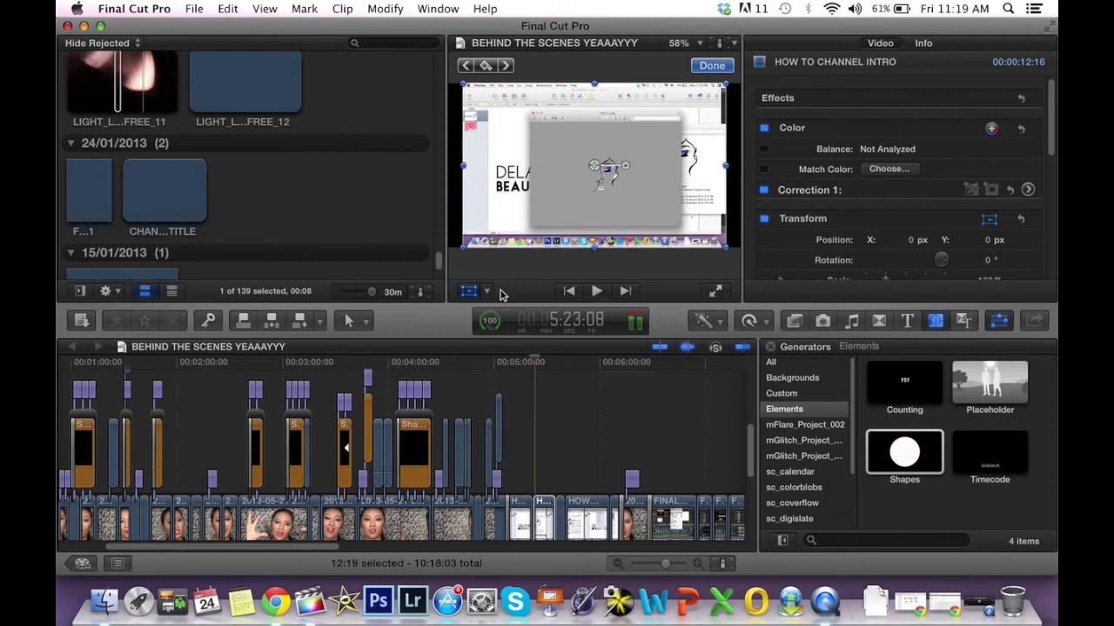
left_click(485, 66)
Add a second Transform keyframe at 5:24:19 with the clip enlarged to fill the frame width, and play the zoom from 5:22:07
key("space")
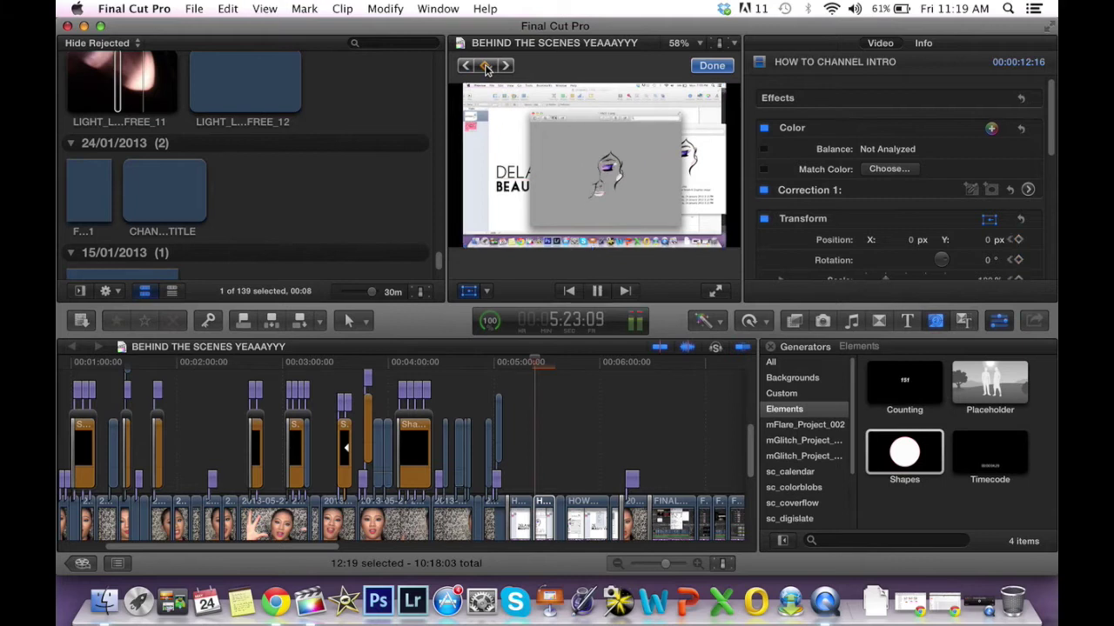
key("space")
left_click(486, 67)
left_click_drag(461, 82, 449, 77)
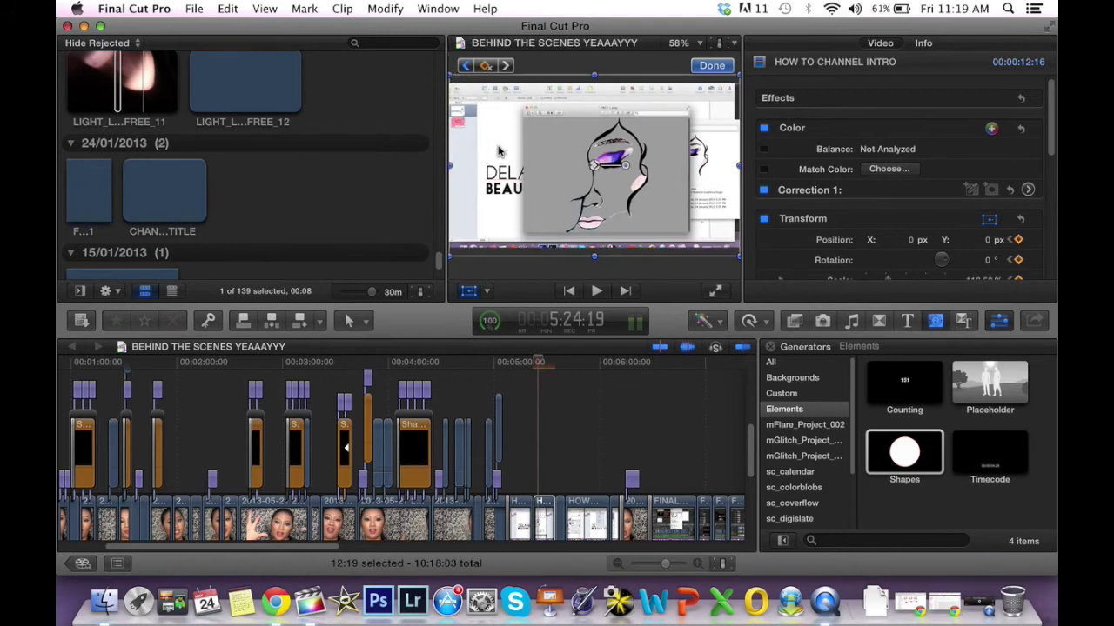
left_click(713, 66)
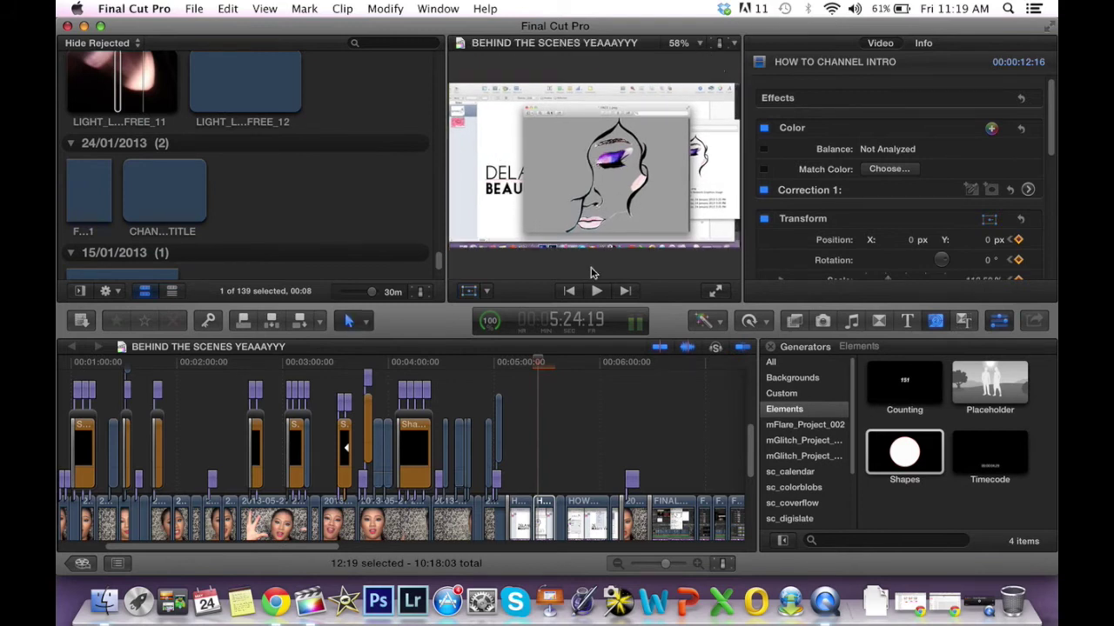
left_click(529, 362)
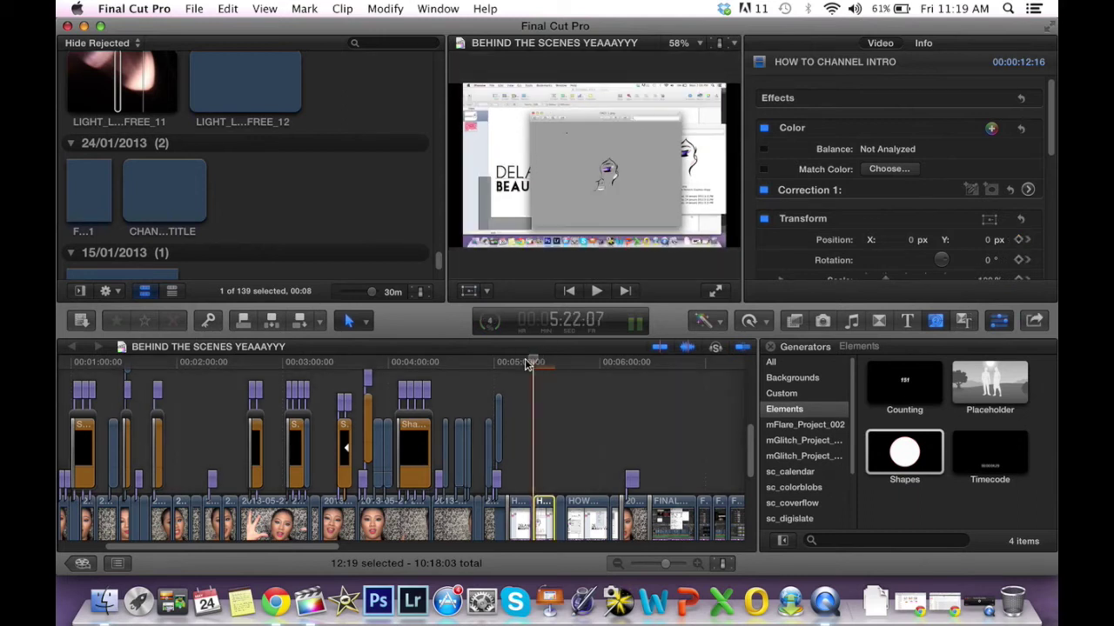
key("space")
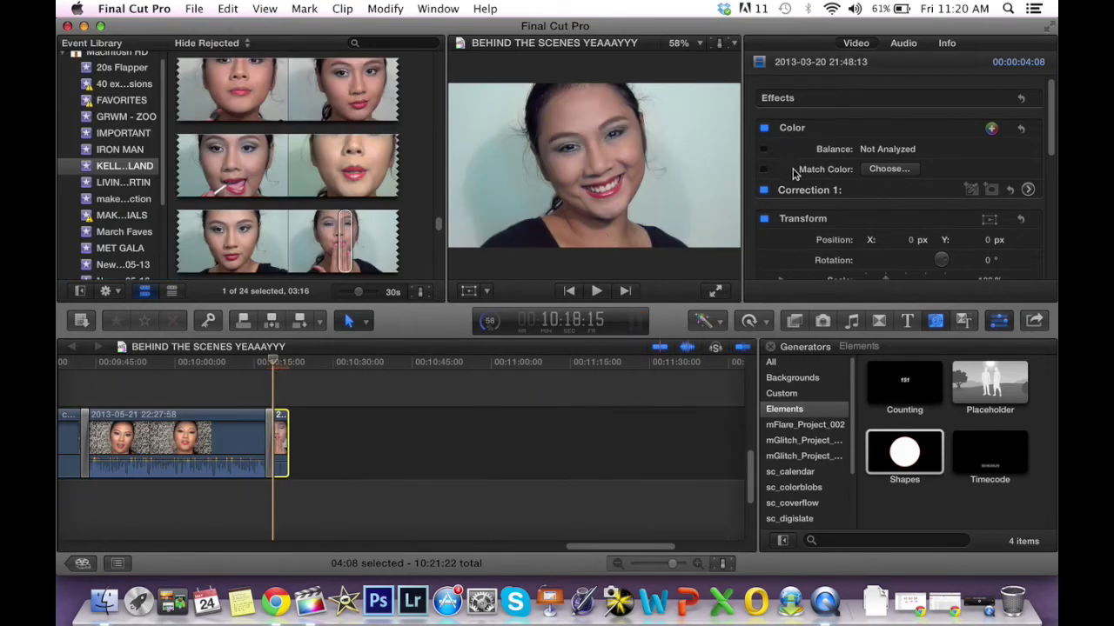
left_click(763, 170)
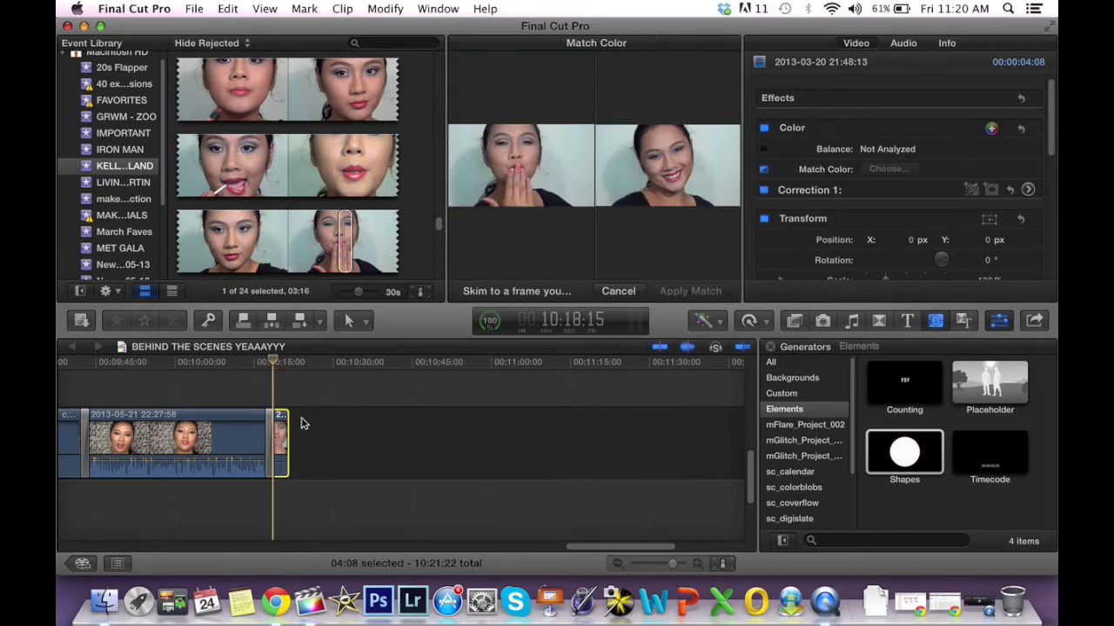
left_click(233, 444)
left_click(690, 291)
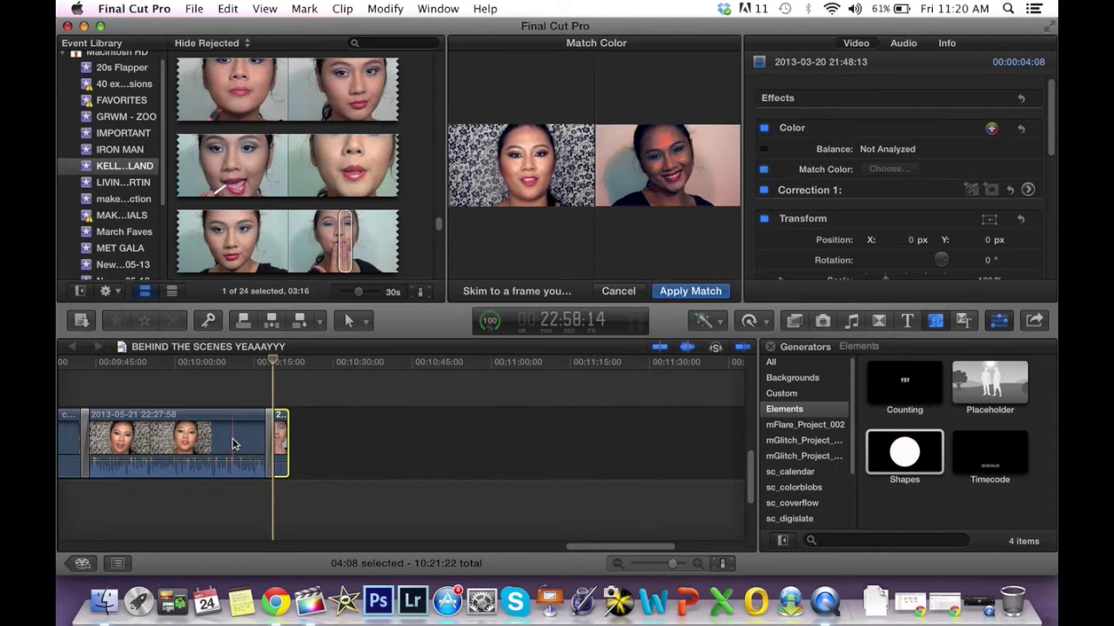
Try shifting the global, shadow, highlight and midtone color of the last clip in Correction 1, resetting each change
left_click(1028, 190)
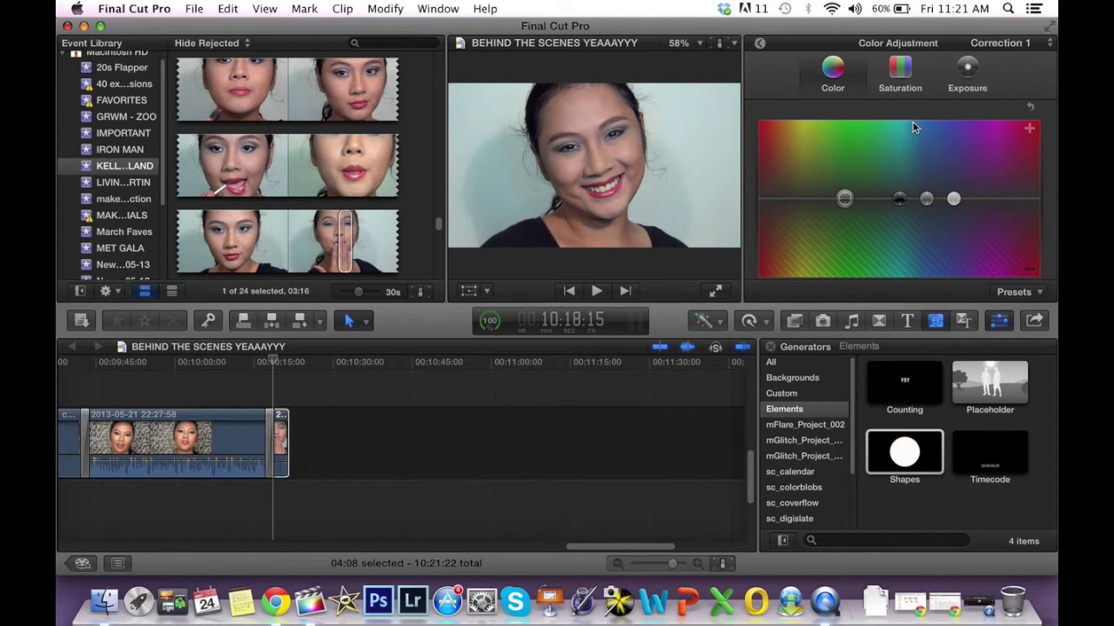
left_click_drag(845, 199, 941, 234)
key("Delete")
left_click_drag(899, 203, 954, 223)
left_click(953, 199)
key("super+z")
left_click(927, 200)
left_click_drag(927, 201, 799, 191)
key("super+z")
Try raising the last clip's global saturation and lowering its shadow, midtone and highlight saturation, undoing each change
left_click(901, 82)
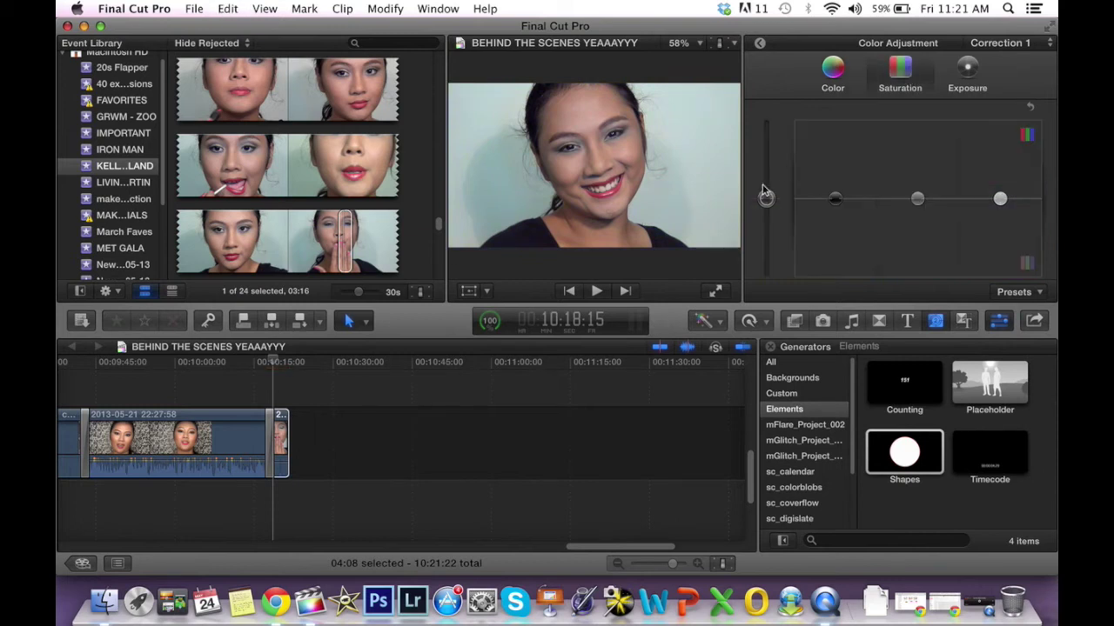
left_click_drag(766, 199, 755, 141)
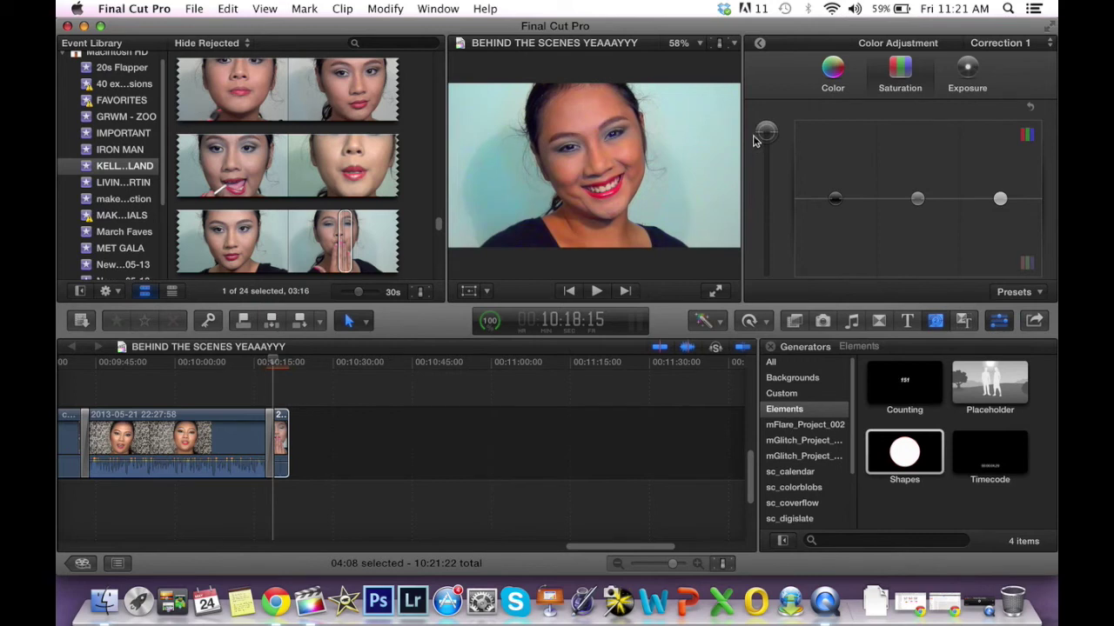
key("super+z")
left_click_drag(834, 206, 834, 232)
key("super+z")
left_click_drag(931, 200, 931, 229)
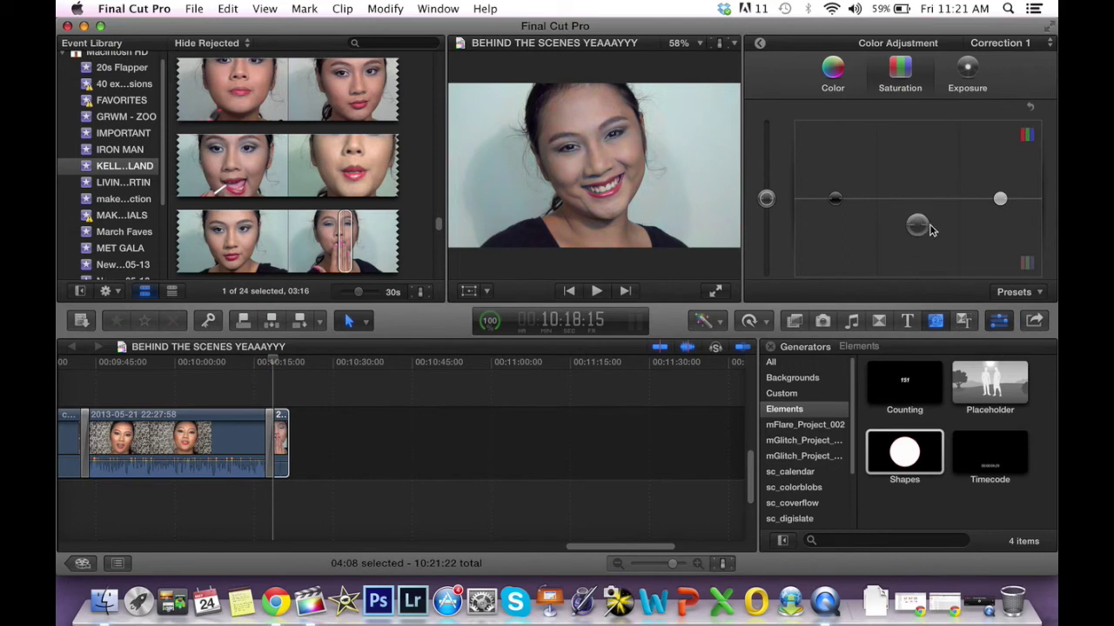
key("super+z")
left_click_drag(998, 202, 996, 241)
key("super+z")
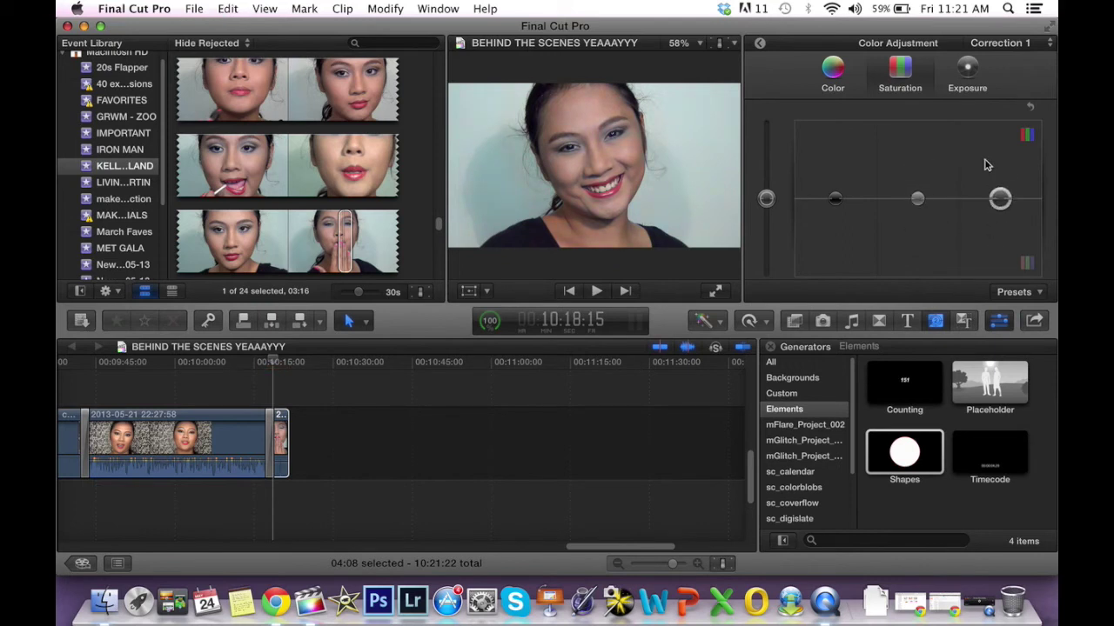
Try lowering the last clip's global, shadow, midtone and highlight exposure, undoing each change
left_click(968, 74)
mouse_move(769, 200)
left_mouse_down()
mouse_move(768, 170)
mouse_move(770, 205)
left_mouse_up()
key("super+z")
left_click_drag(837, 199, 855, 246)
key("super+z")
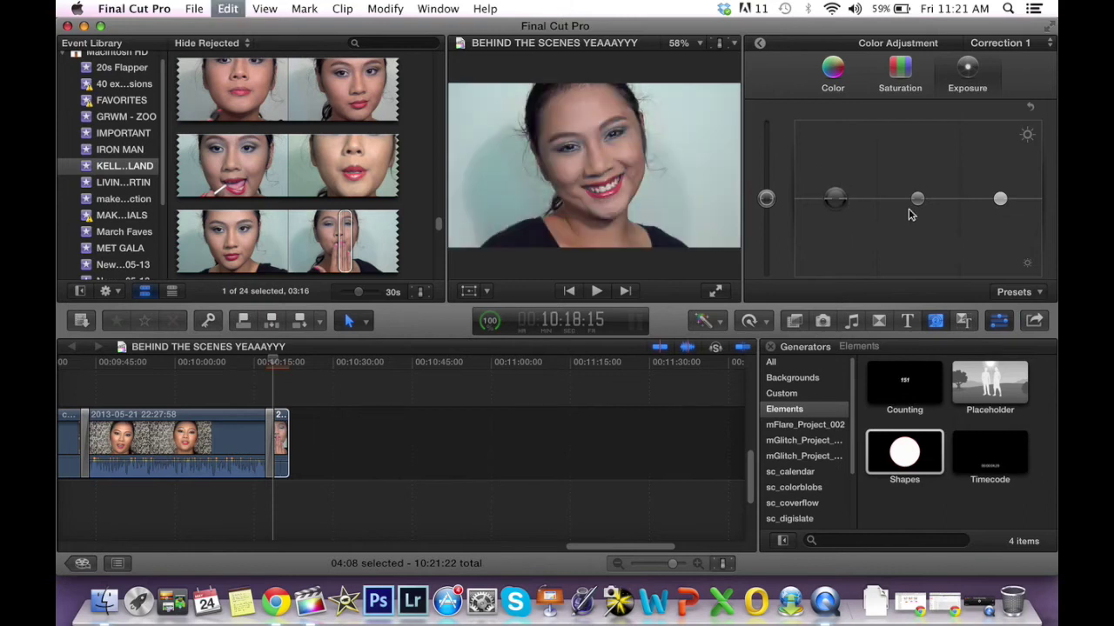
left_click_drag(918, 200, 920, 247)
key("super+z")
mouse_move(1000, 201)
left_mouse_down()
mouse_move(998, 167)
mouse_move(1005, 224)
left_mouse_up()
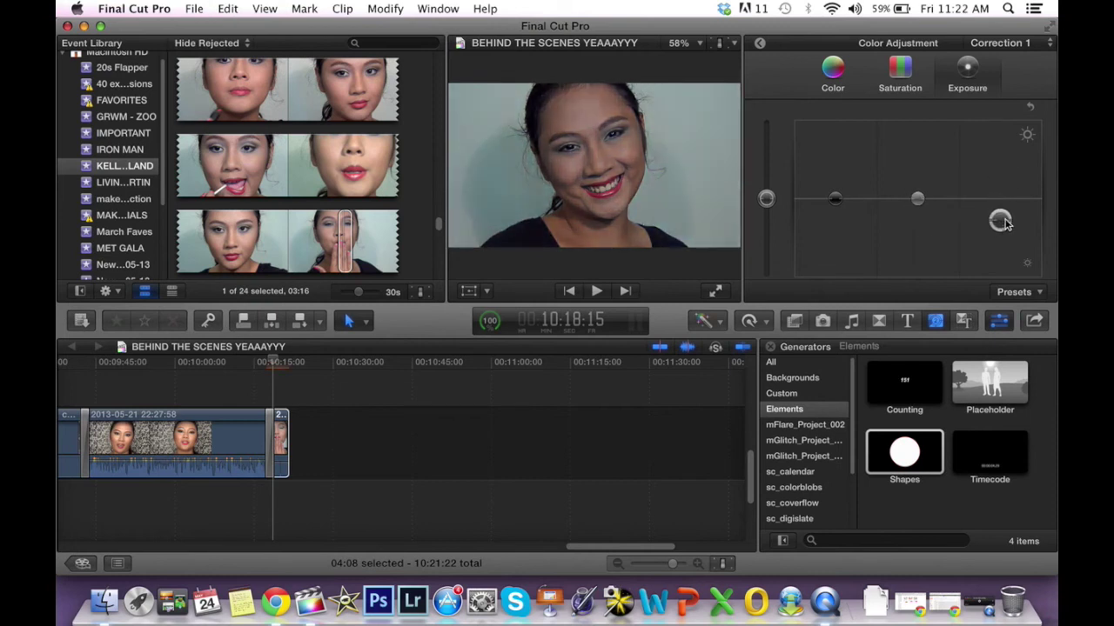
key("super+z")
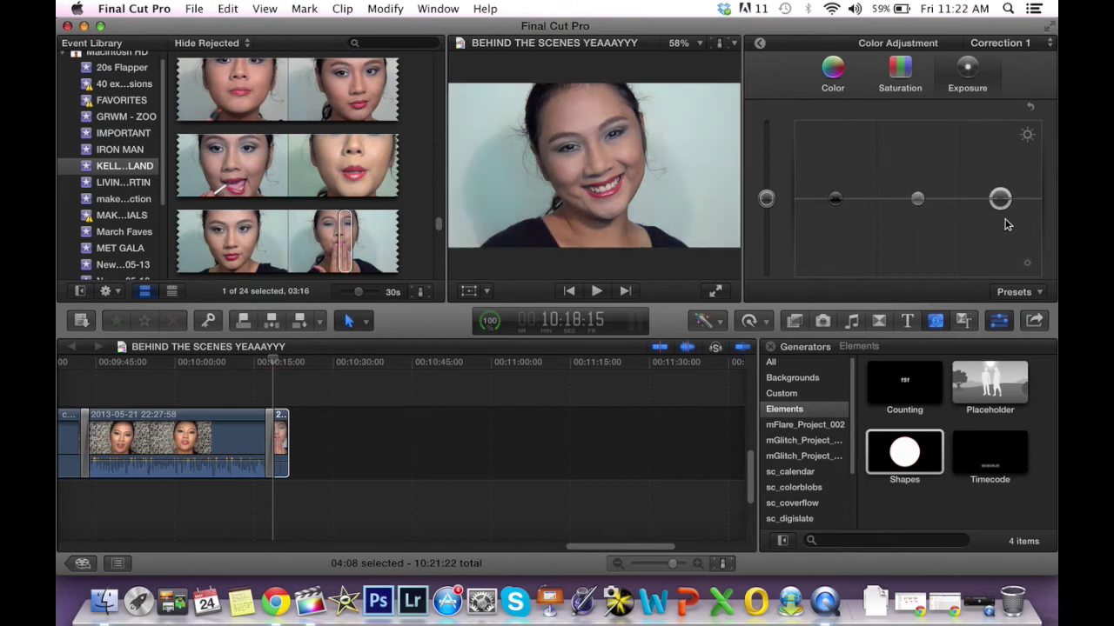
Open the color adjustment presets, start saving the correction as a preset, and cancel it
left_click(1014, 292)
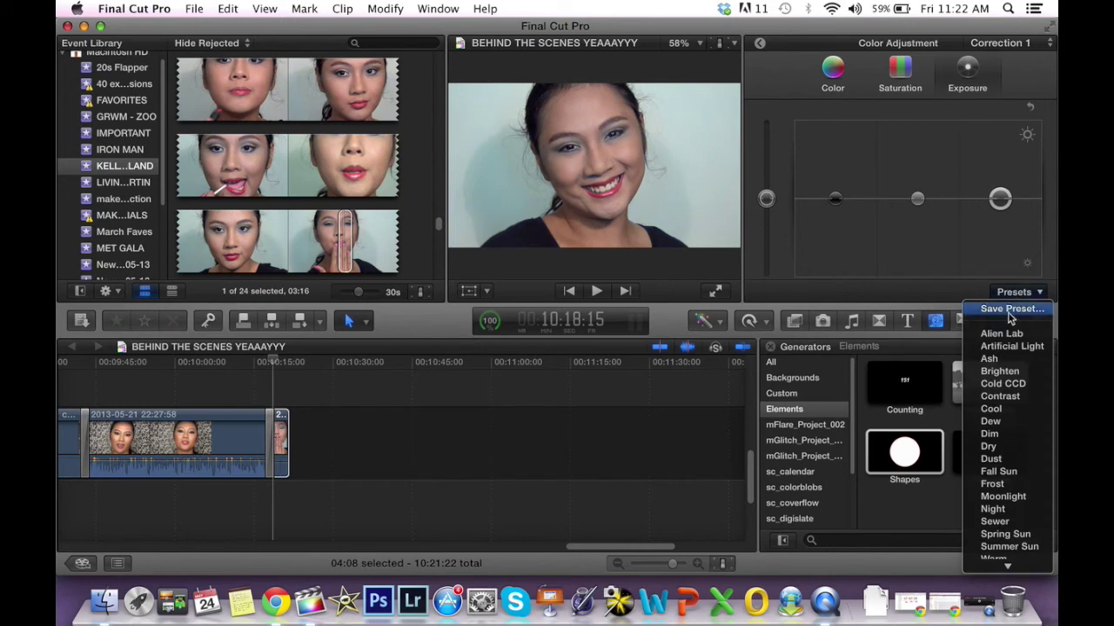
left_click(1009, 309)
left_click(939, 258)
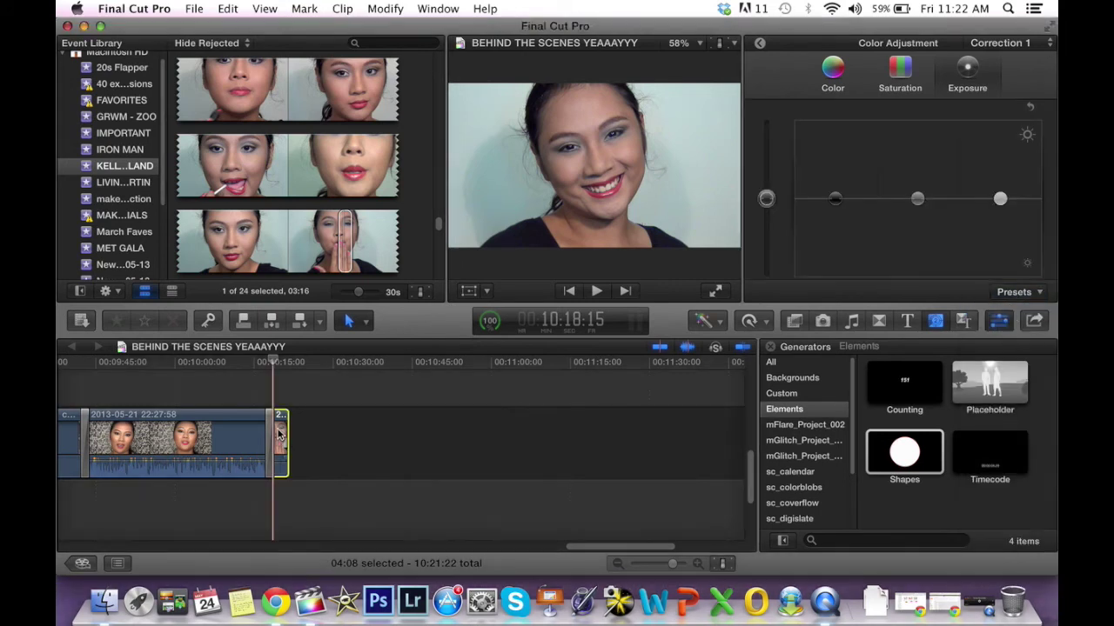
left_click(228, 8)
left_click(228, 78)
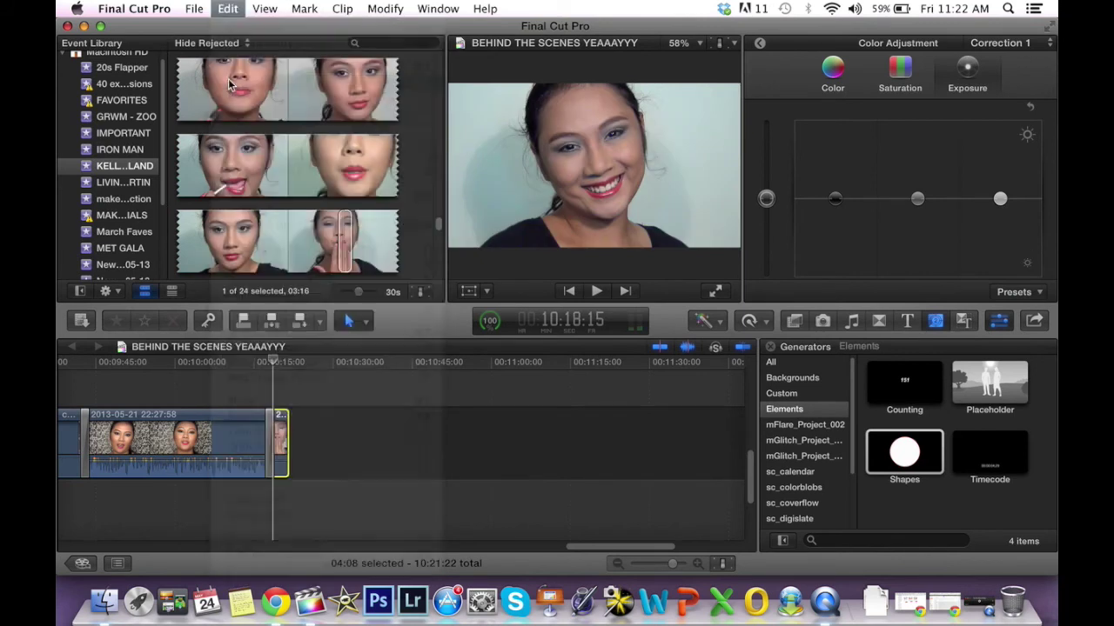
left_click(184, 439)
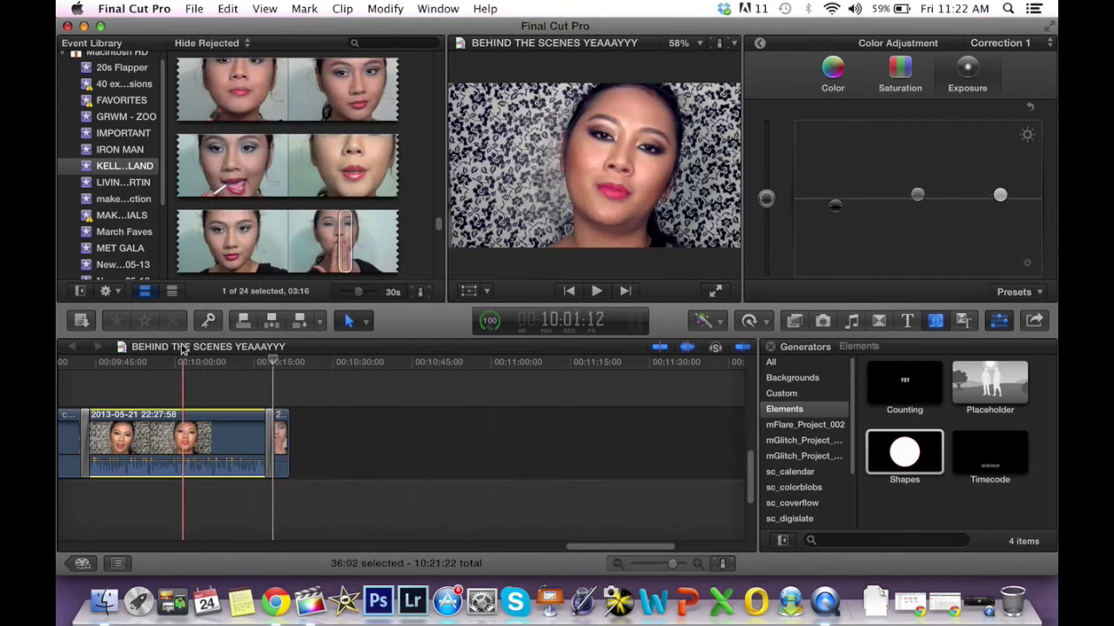
left_click(228, 8)
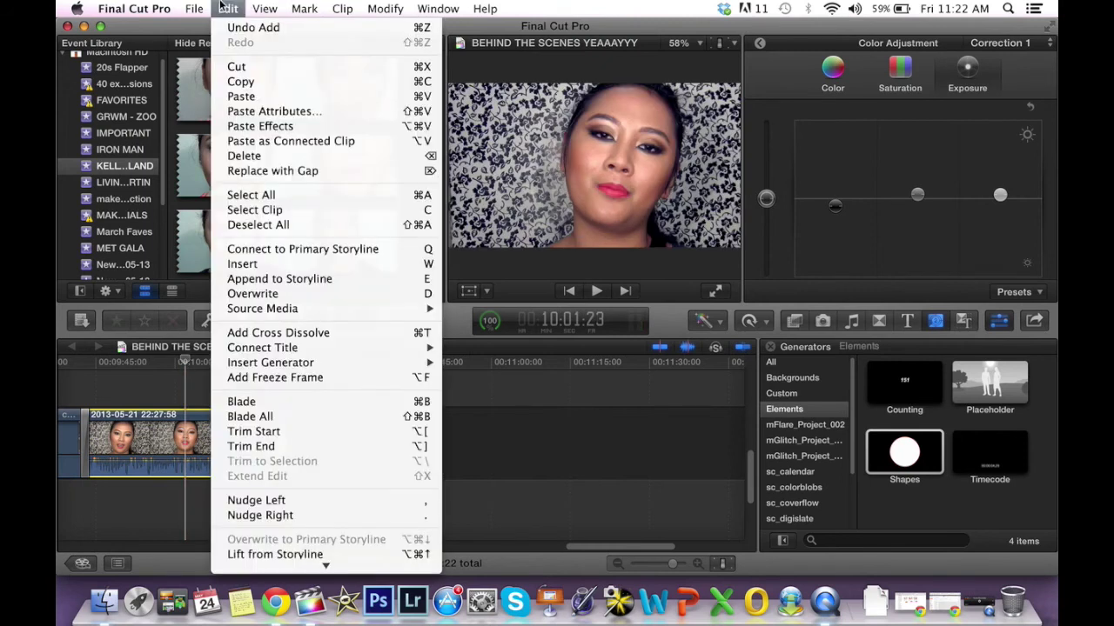
left_click(247, 111)
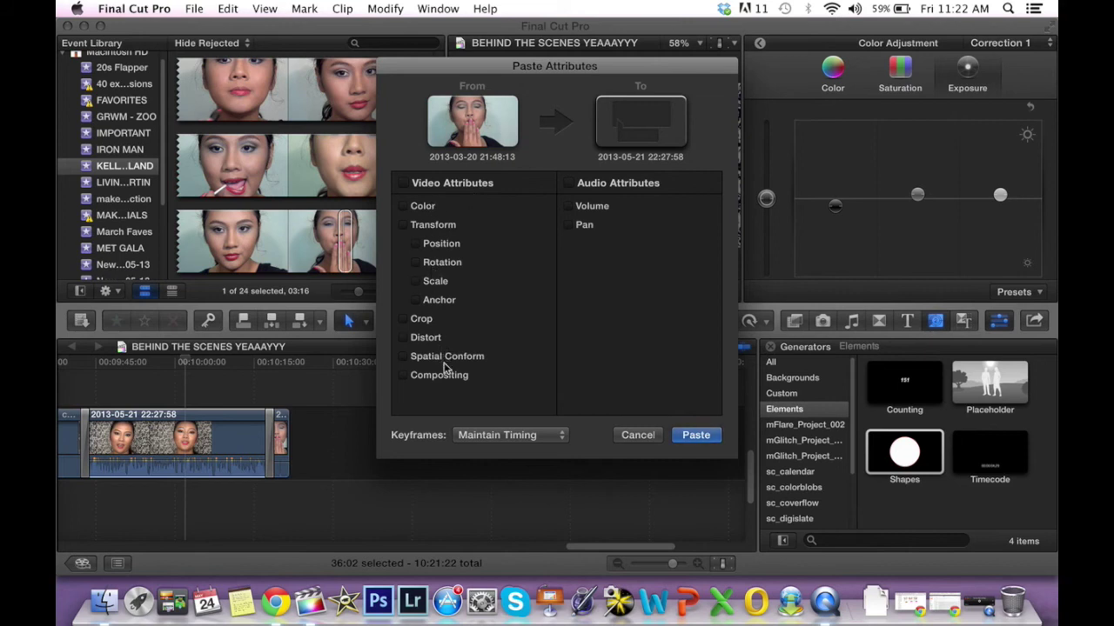
left_click(623, 435)
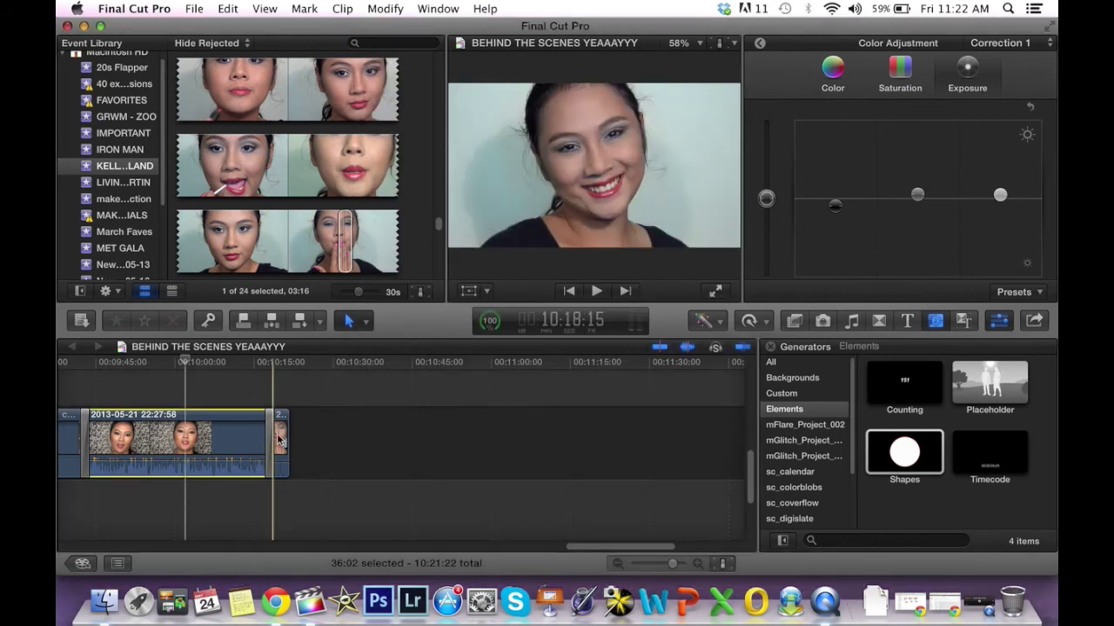
left_click(279, 439)
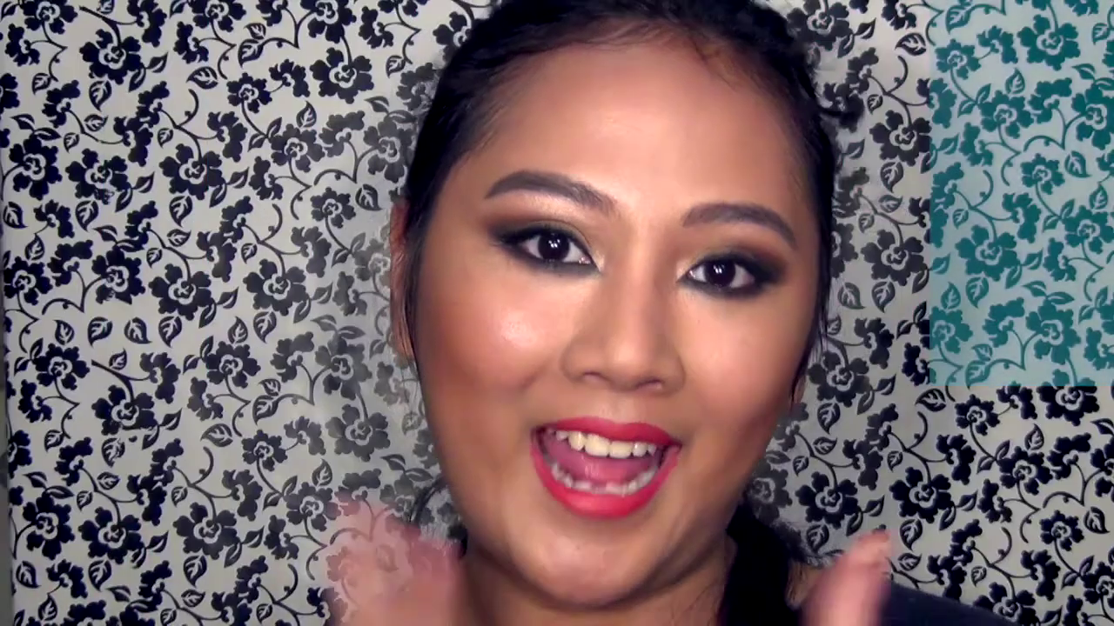